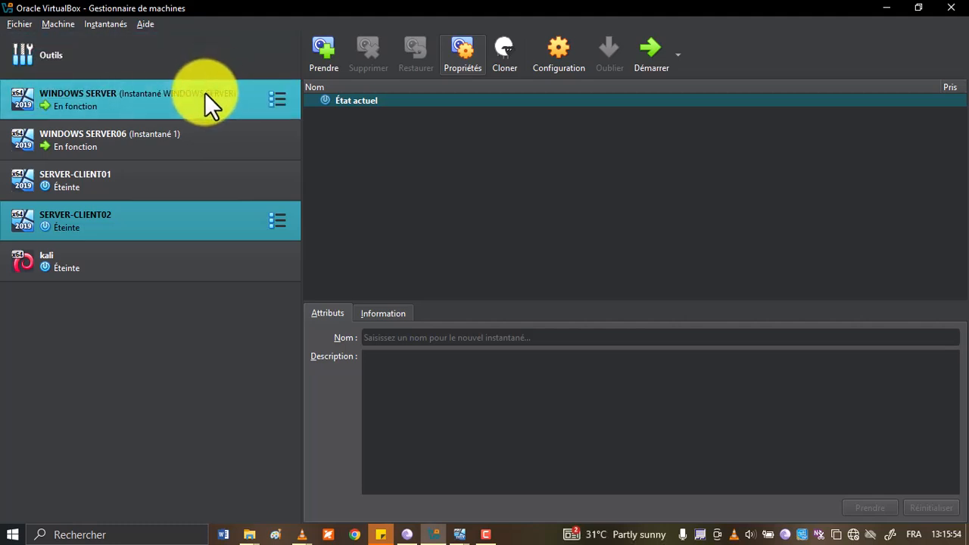
- Review the local server properties of the WINDOWSSERVER and WINDOWSSERVER06 virtual machines
click(205, 93)
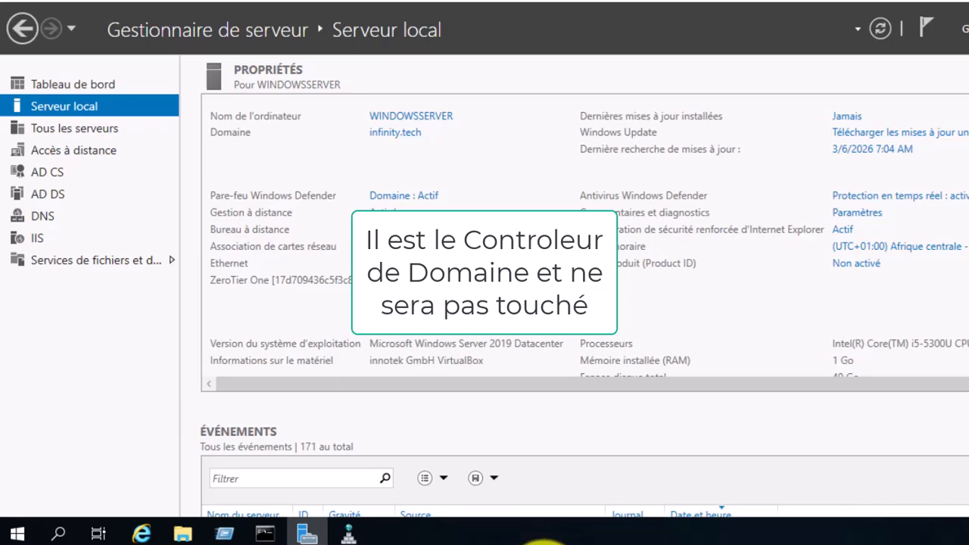
mouse_move(542, 543)
click(469, 526)
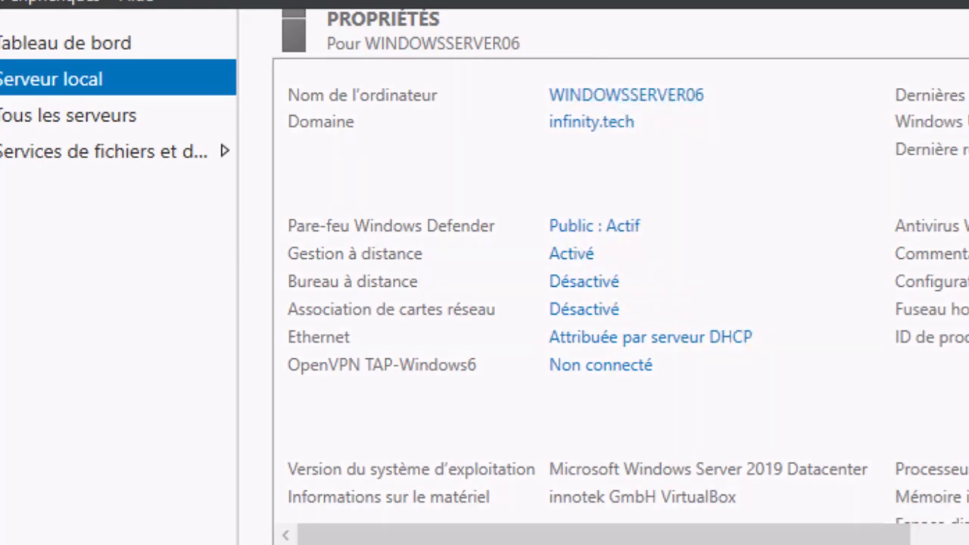
mouse_move(500, 543)
click(571, 527)
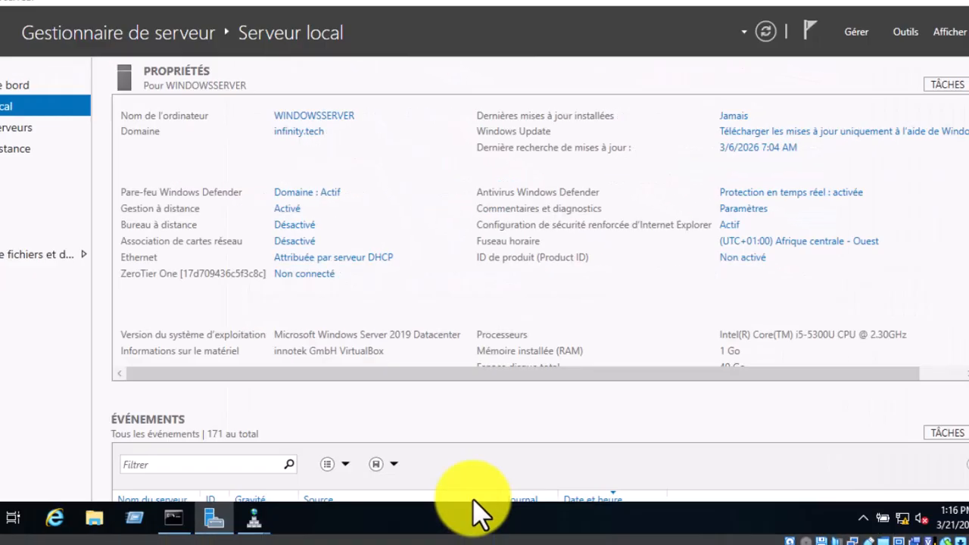
- In the WINDOWSSERVER command prompt, clear the console, run ipconfig and highlight the Ethernet adapter's IPv4 address
click(182, 516)
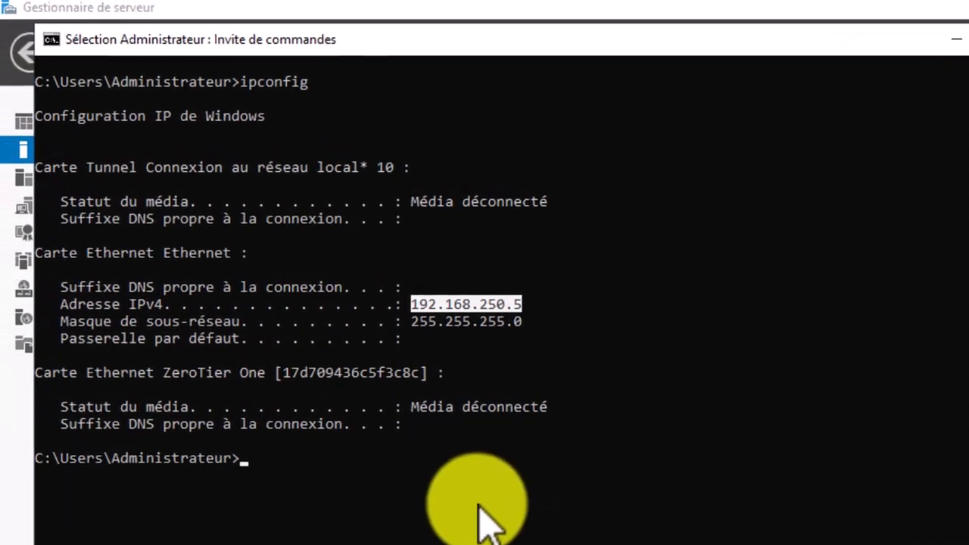
click(277, 376)
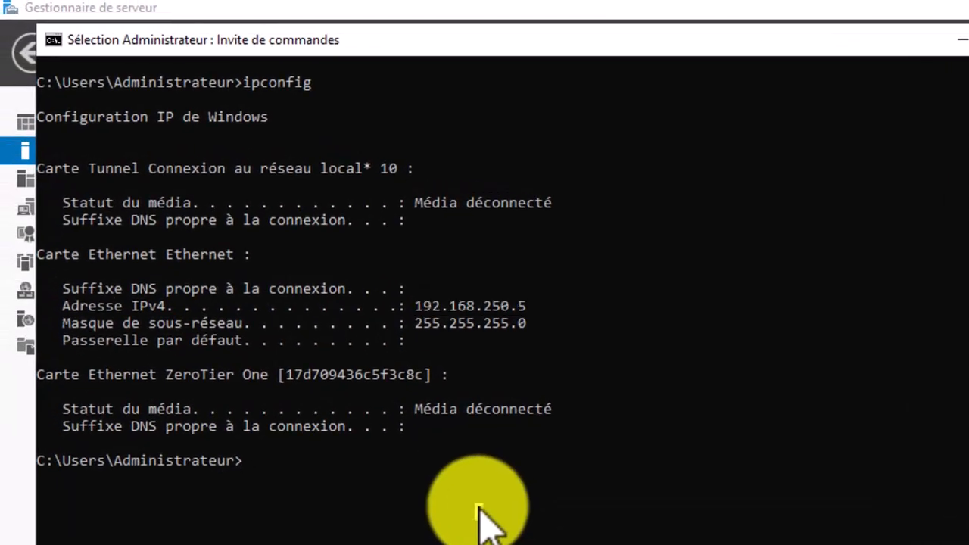
text(cls)
key(Return)
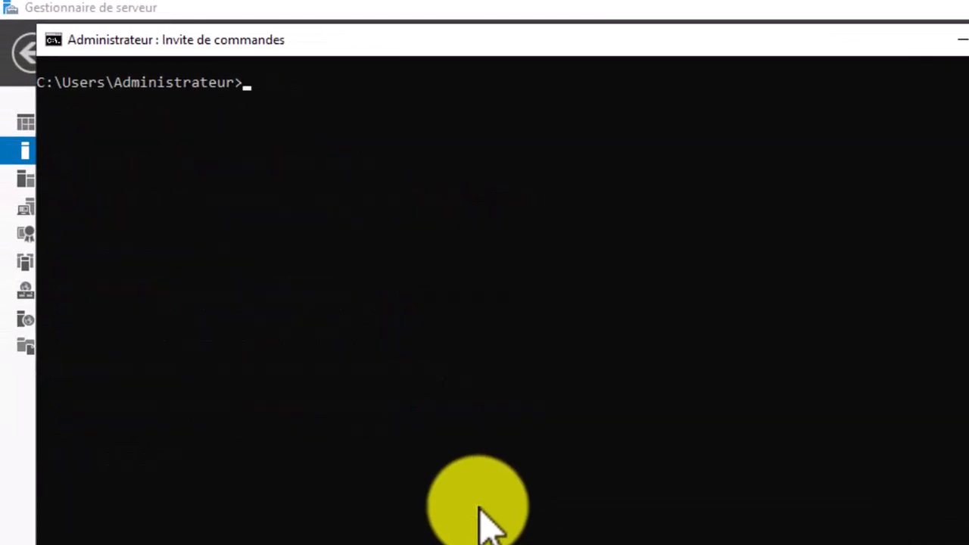
text(ipcon)
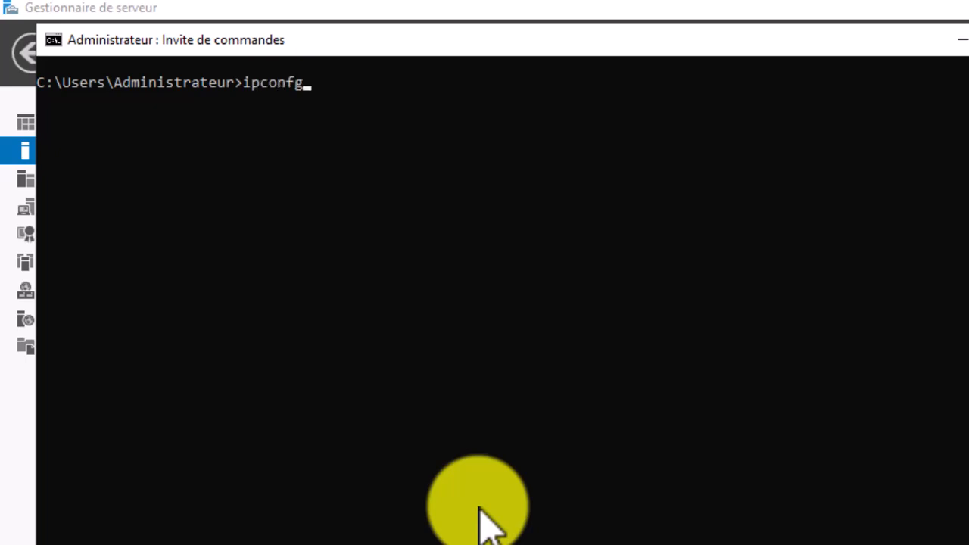
text(fig)
key(Return)
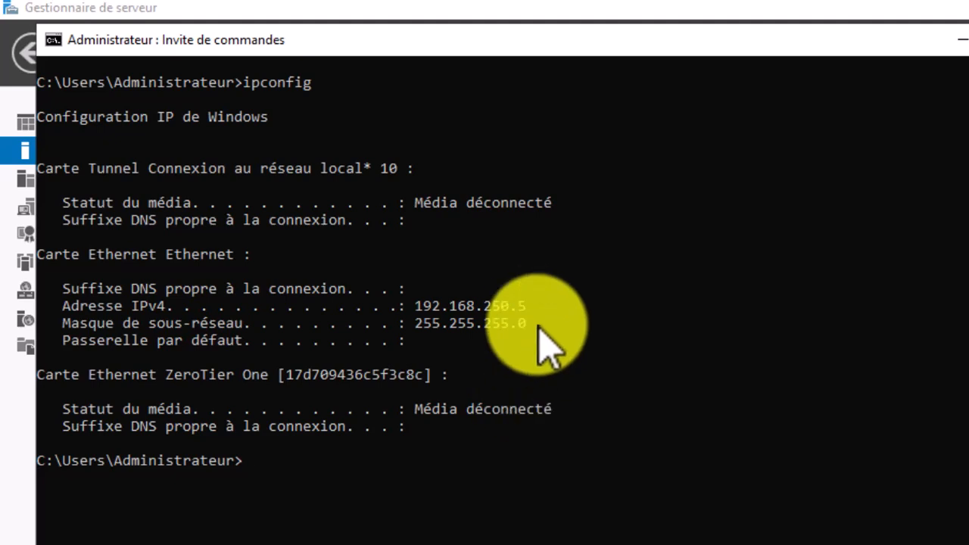
drag(534, 307, 415, 309)
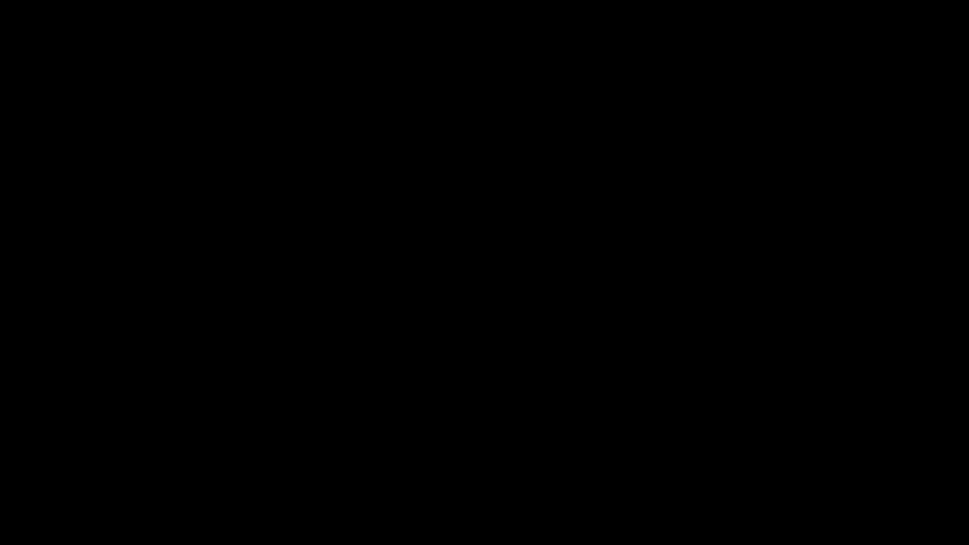
right_click(481, 519)
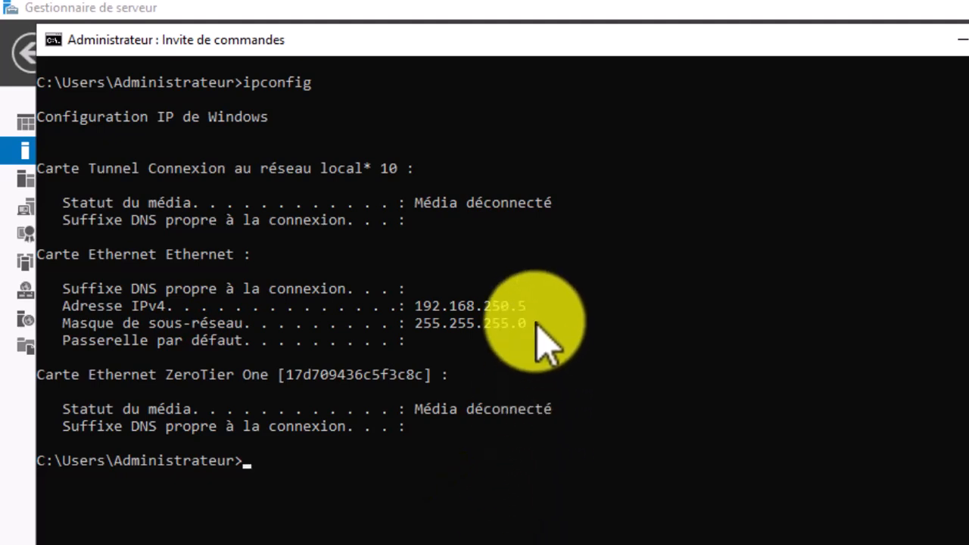
drag(534, 305, 415, 306)
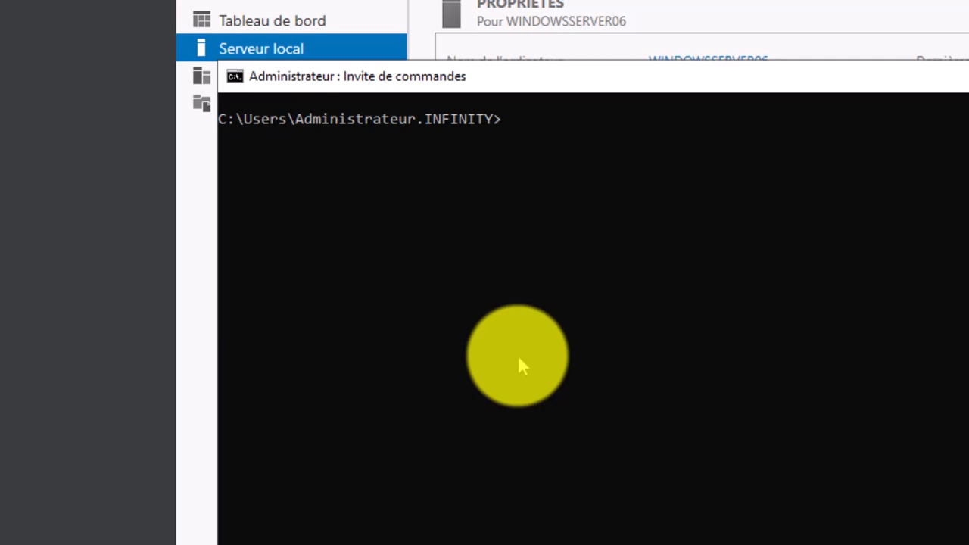
- Display the IP configuration of WINDOWSSERVER06 with ipconfig in its command prompt
key(BackSpace)
text(ip)
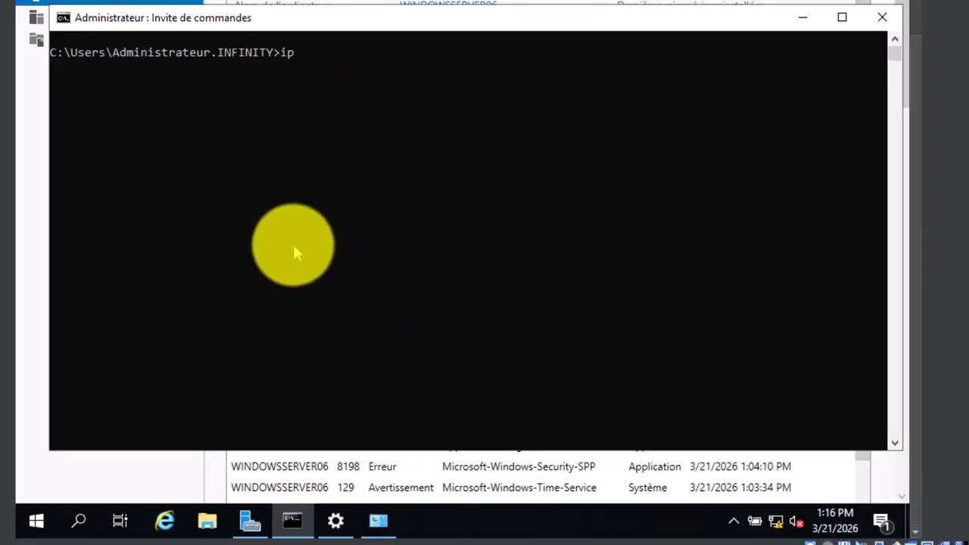
text(config)
key(Return)
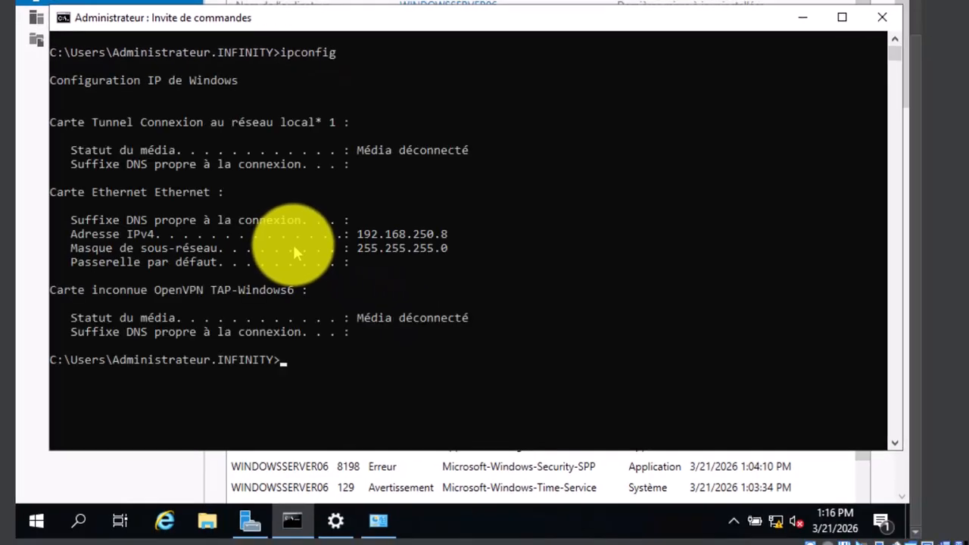
- Clear the WINDOWSSERVER06 console and ping the domain controller at 192.168.250.5
text(cls)
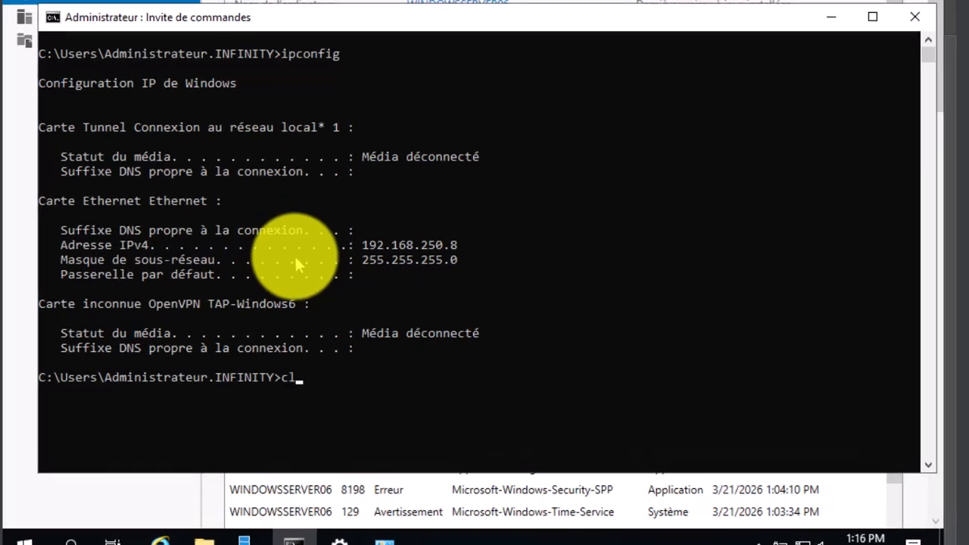
key(Return)
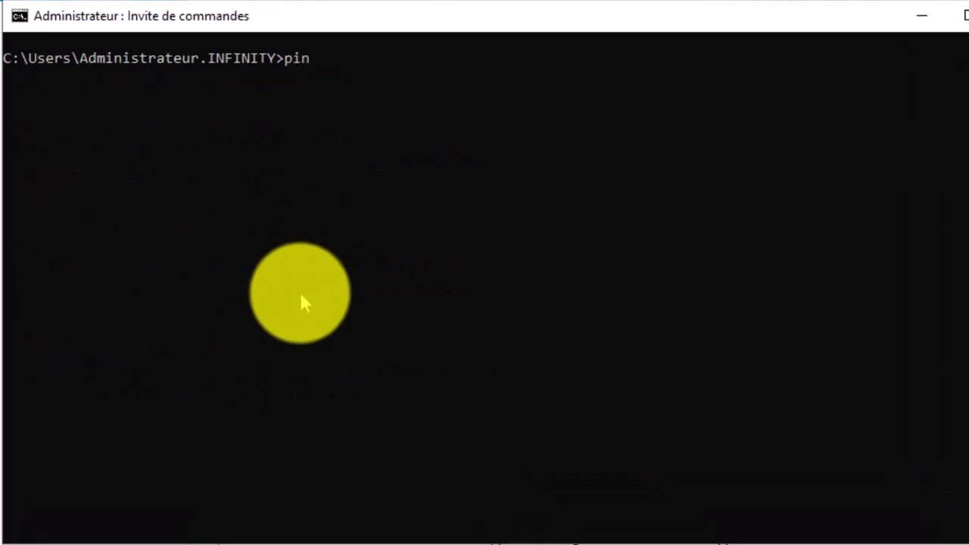
text(ping 192.168.250.5)
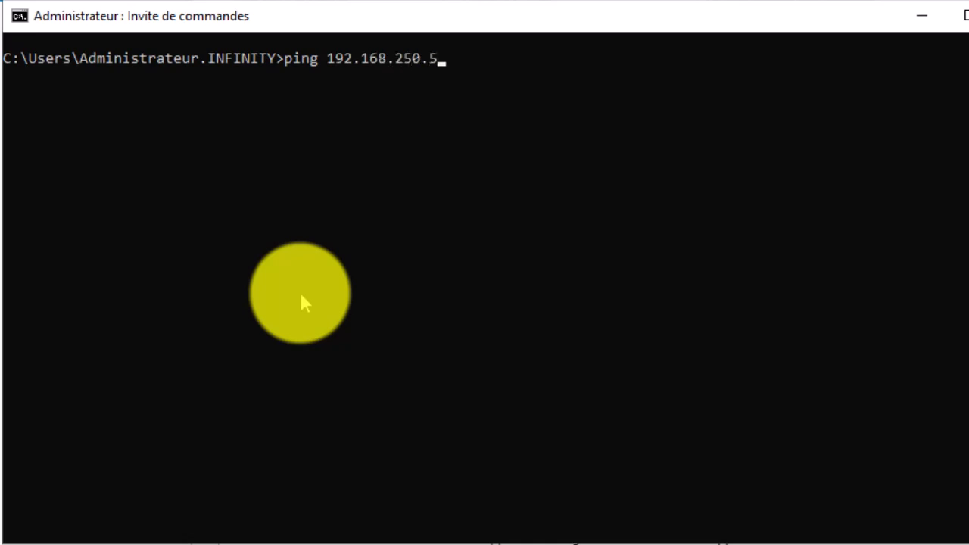
key(Return)
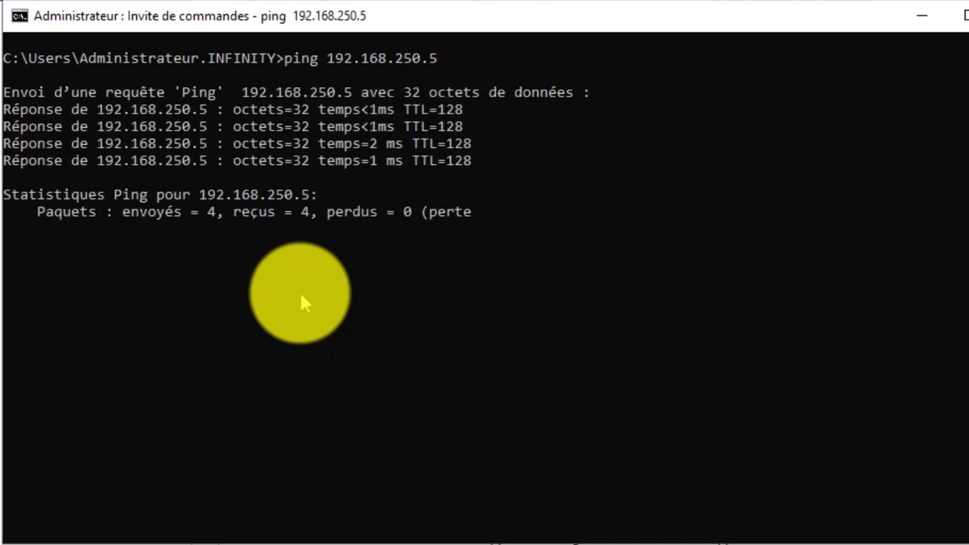
- Clear the console and test name resolution of the domain by pinging infinity.tech
text(cls)
key(Return)
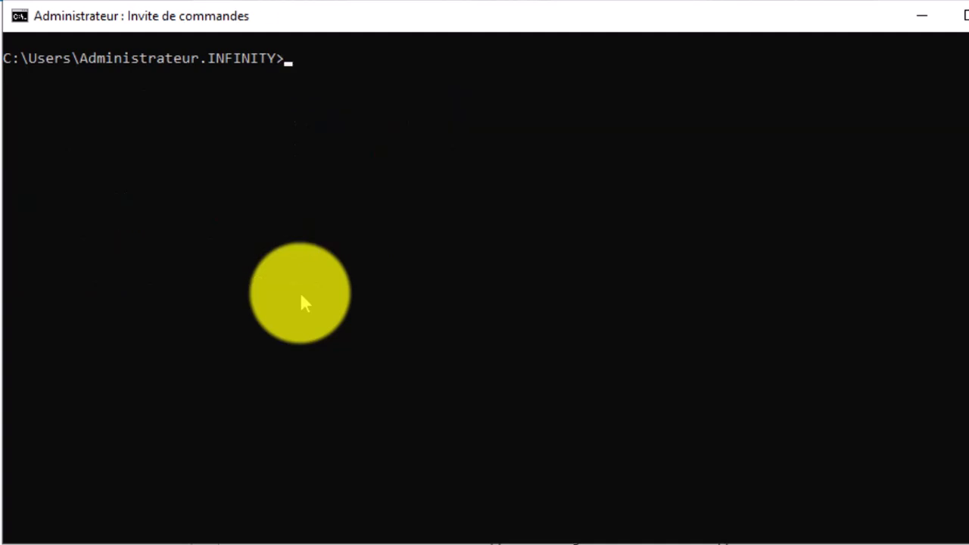
text(ping infi)
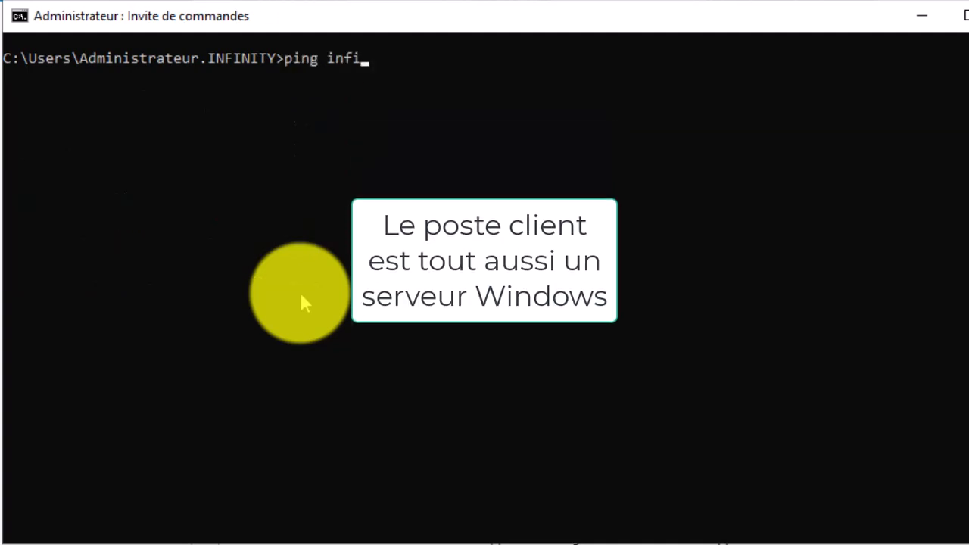
text(nity)
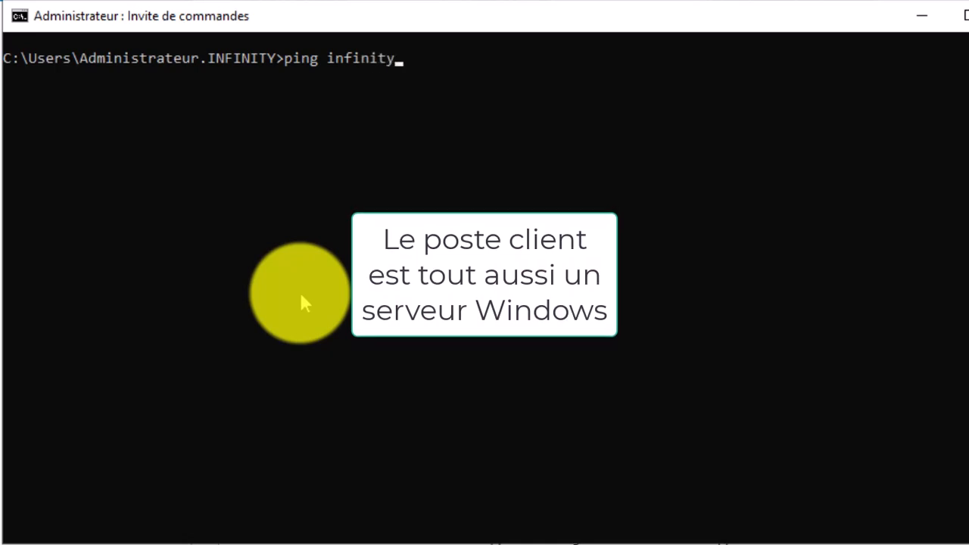
text(.tech)
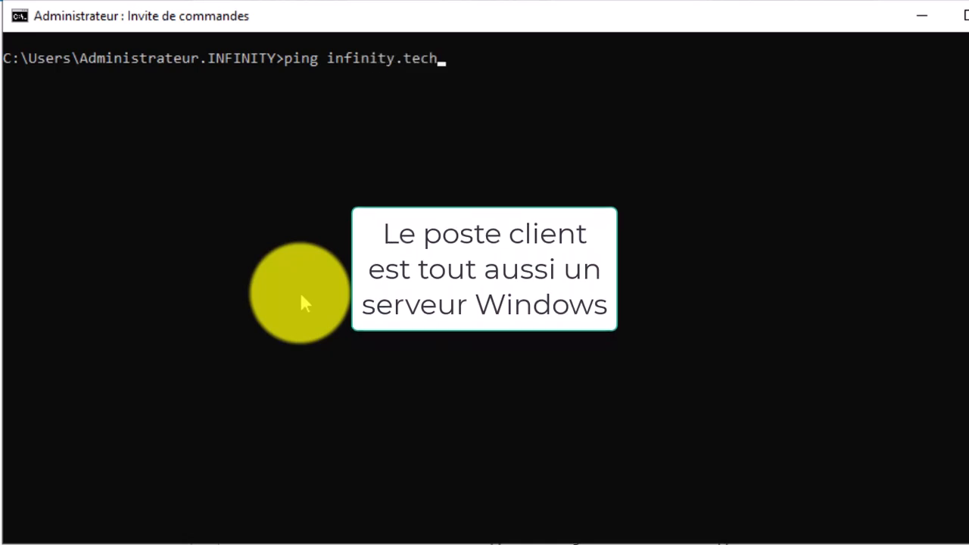
key(Return)
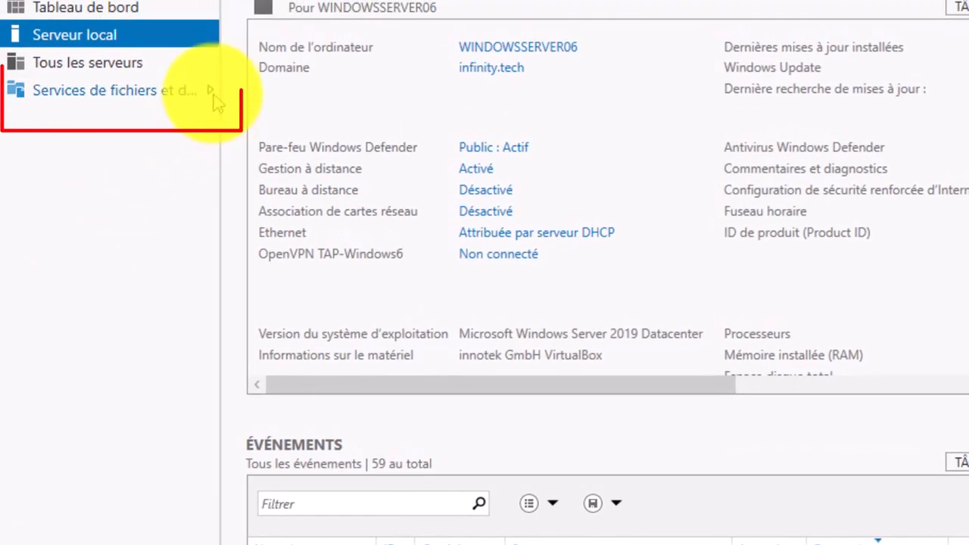
- Start a new iSCSI virtual disk from the file and storage services of WINDOWSSERVER06, stored on volume C:
click(110, 91)
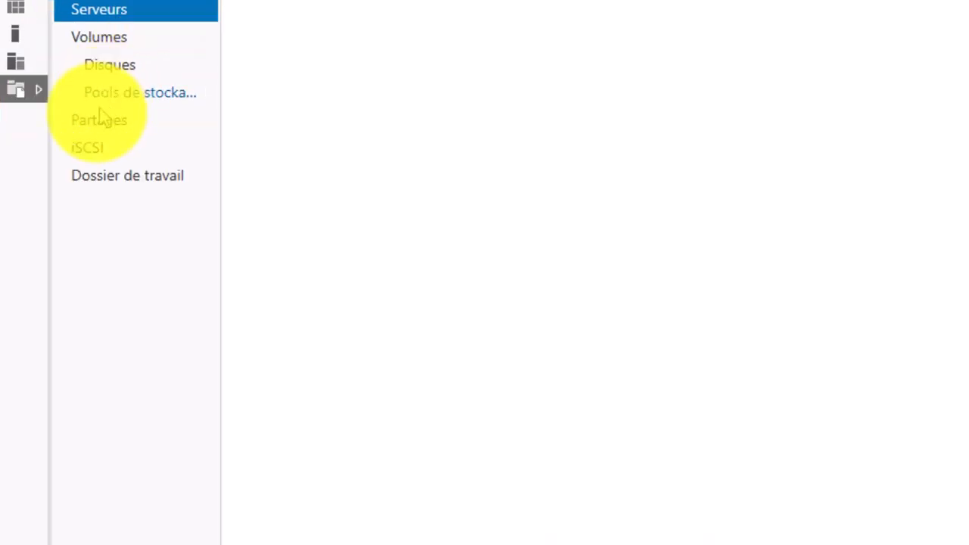
click(88, 149)
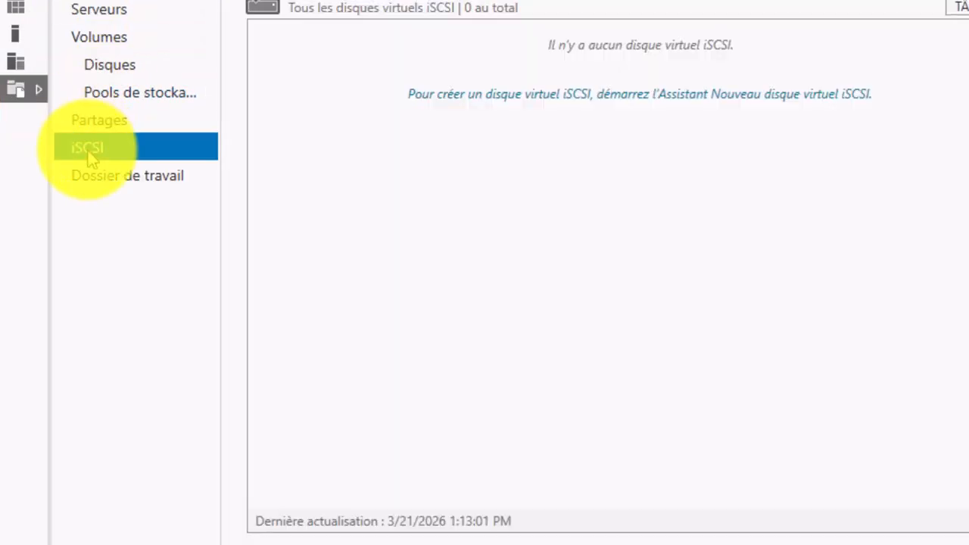
click(562, 103)
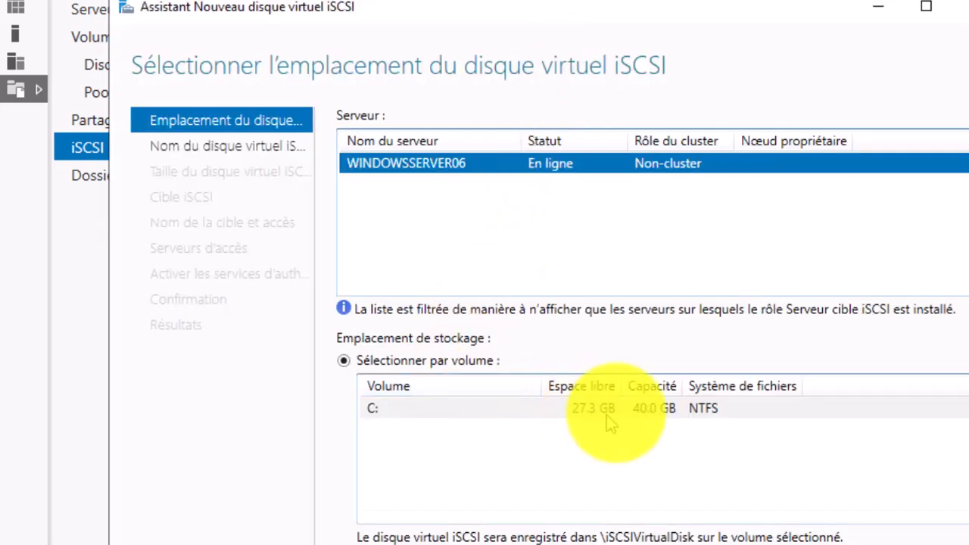
click(667, 413)
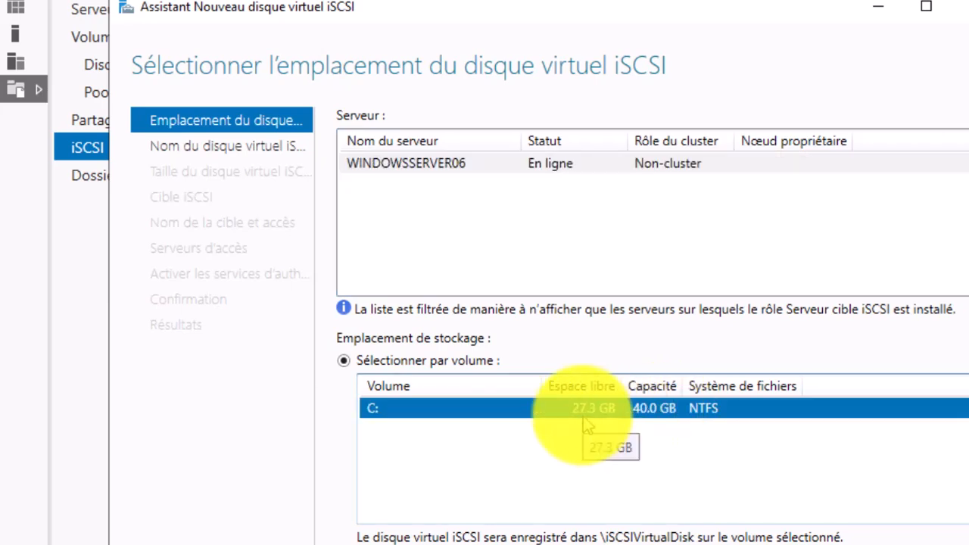
click(749, 544)
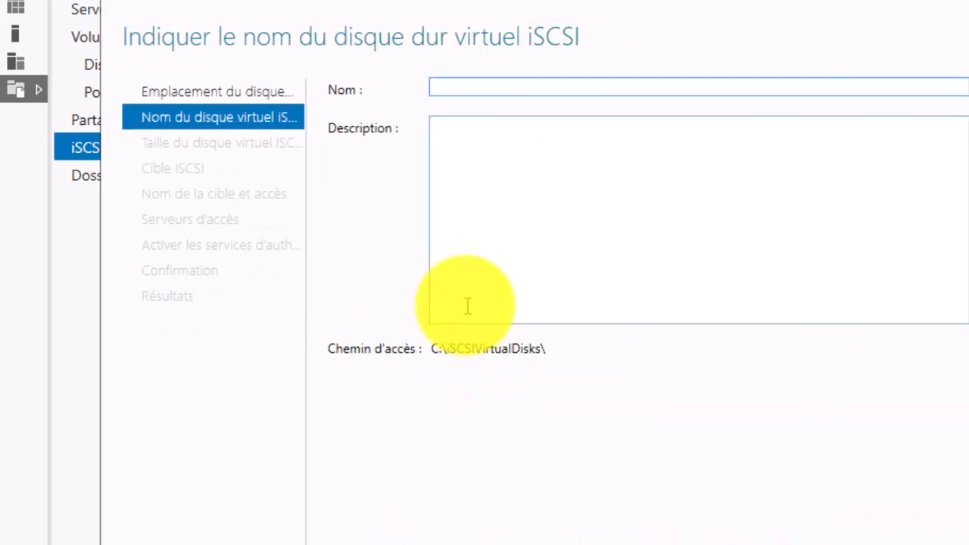
- Name the iSCSI virtual disk iSCIDISK01 and continue to its size settings
text(iSCI)
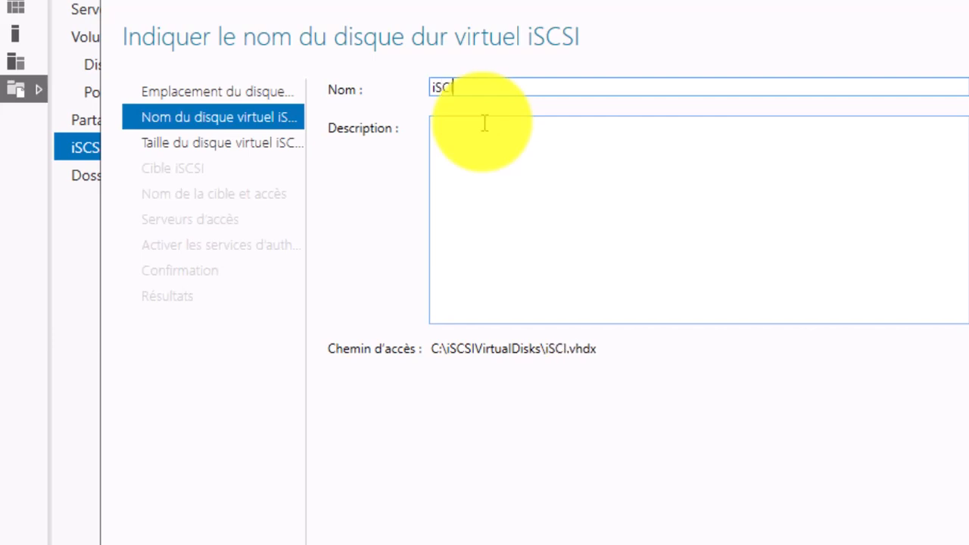
text(DISK)
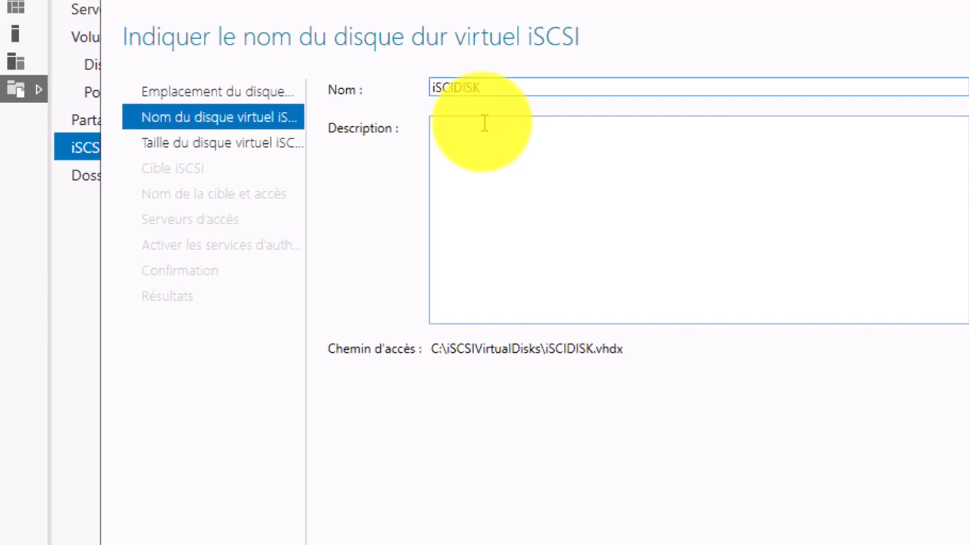
text(01)
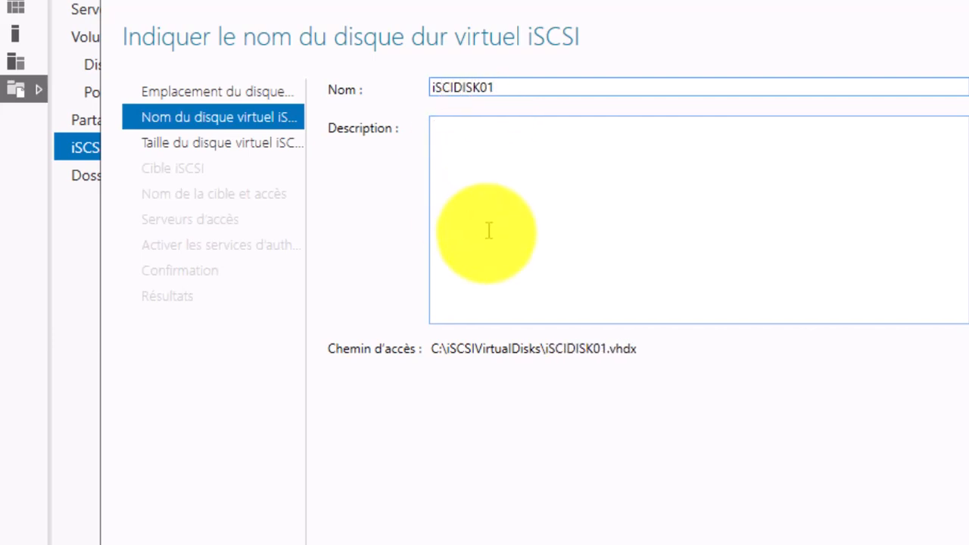
click(742, 544)
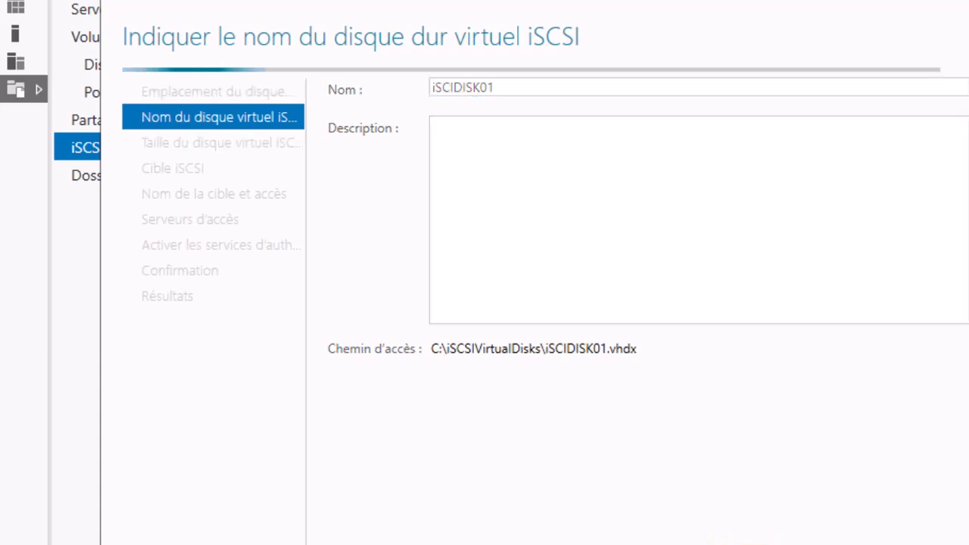
- Give the iSCSI virtual disk a fixed size of 10 GB and continue to the target assignment
text(10)
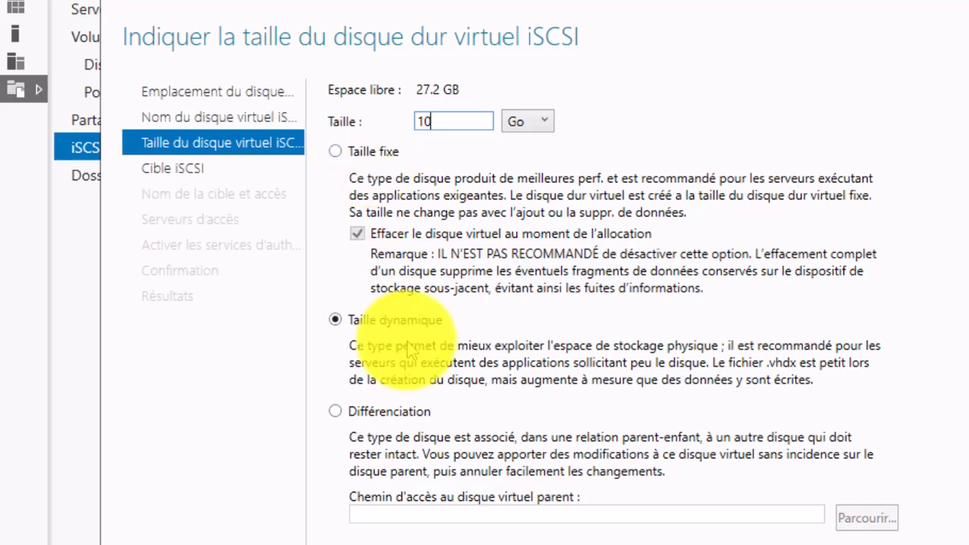
click(371, 151)
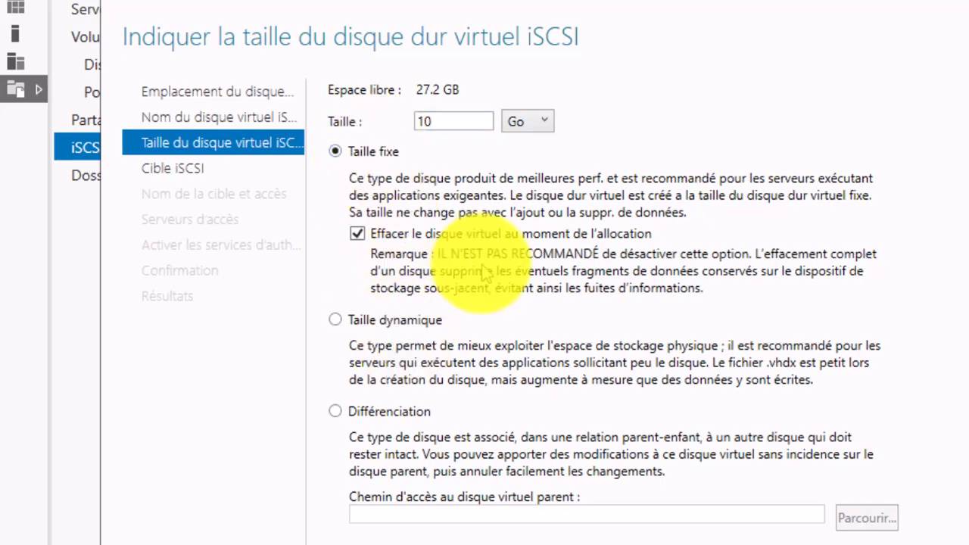
key(Return)
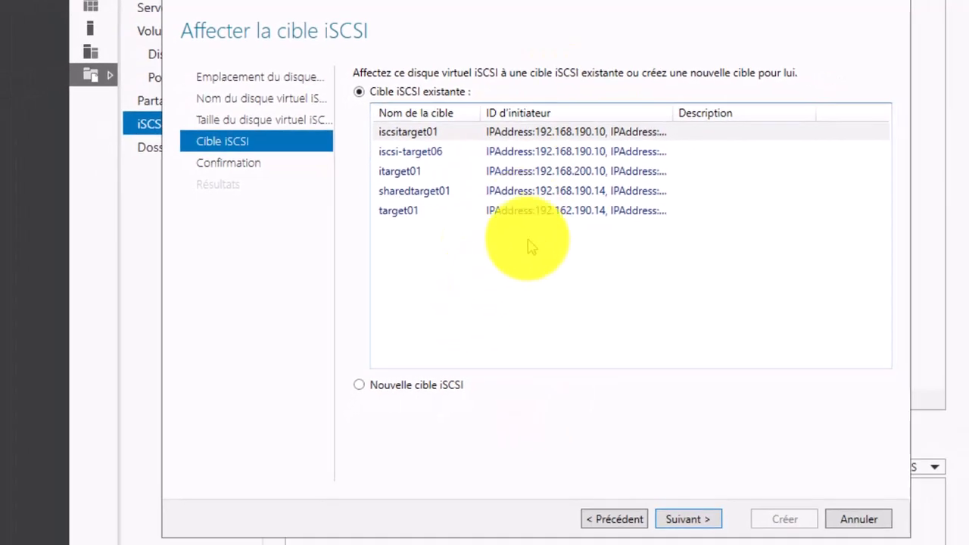
- Assign the virtual disk to a new iSCSI target named ISCSITARGET and continue to the access servers
click(436, 388)
click(689, 520)
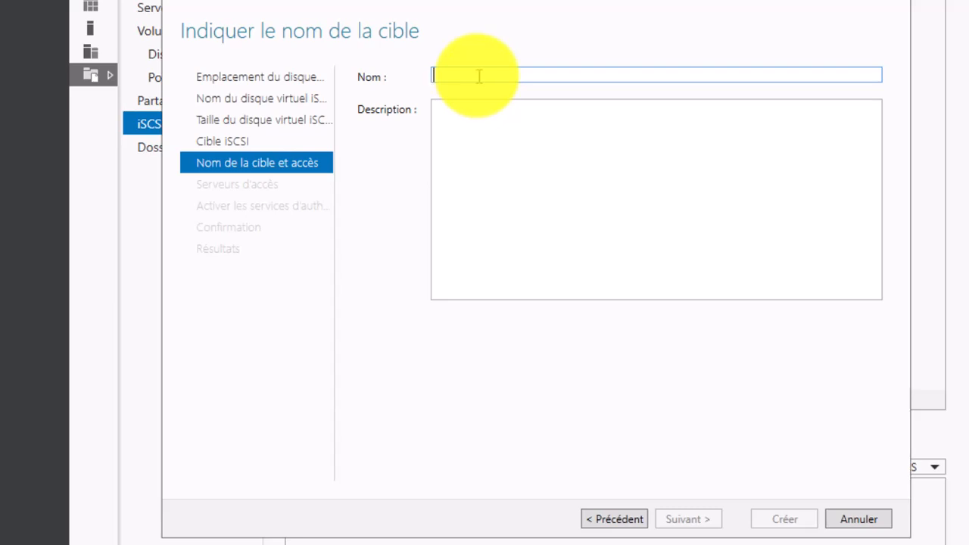
text(iSCSI)
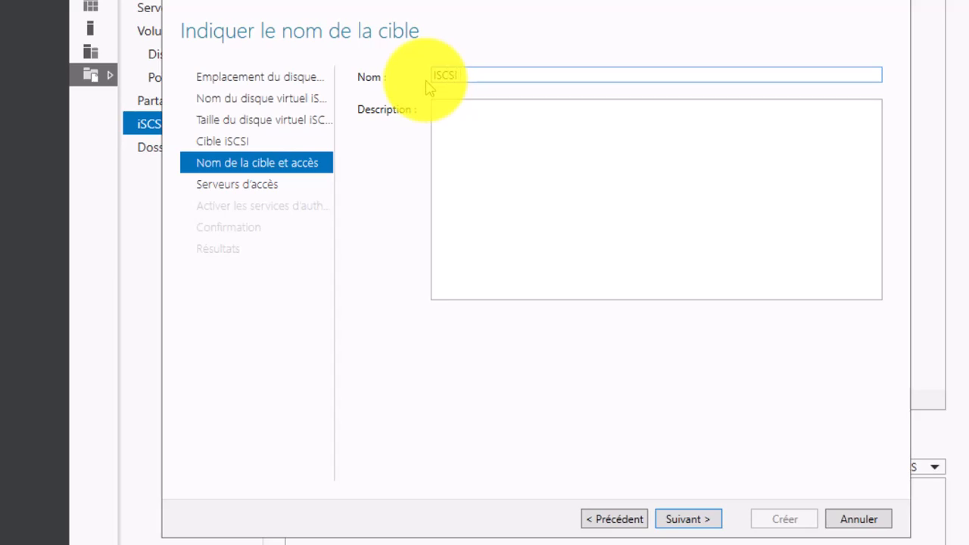
text(TARGET)
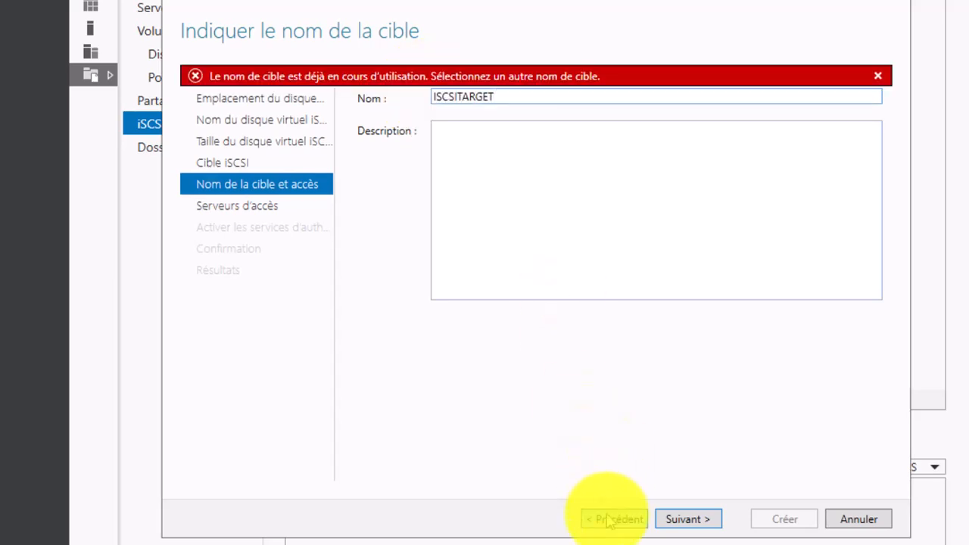
click(685, 519)
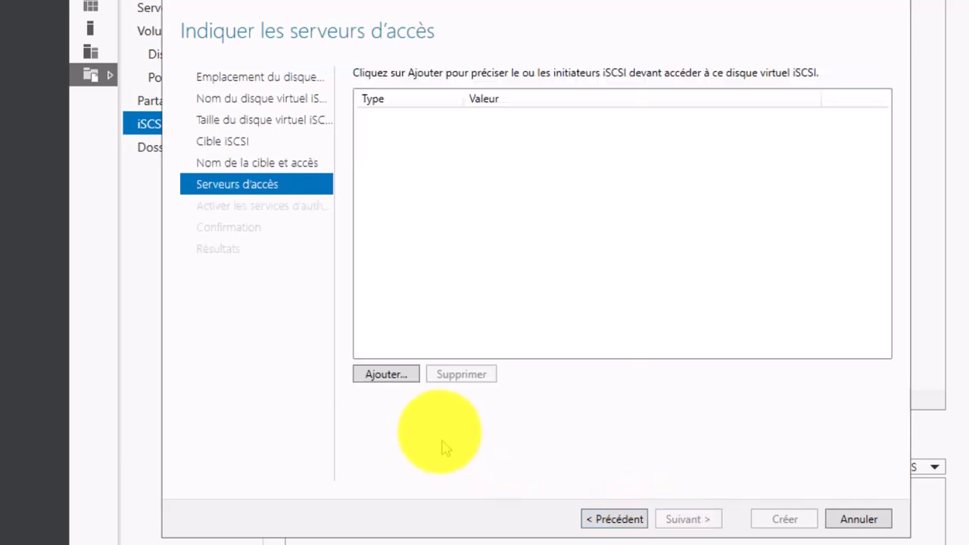
- Add the IP address 192.168.250.6 as an initiator allowed to access the iSCSI target
click(397, 378)
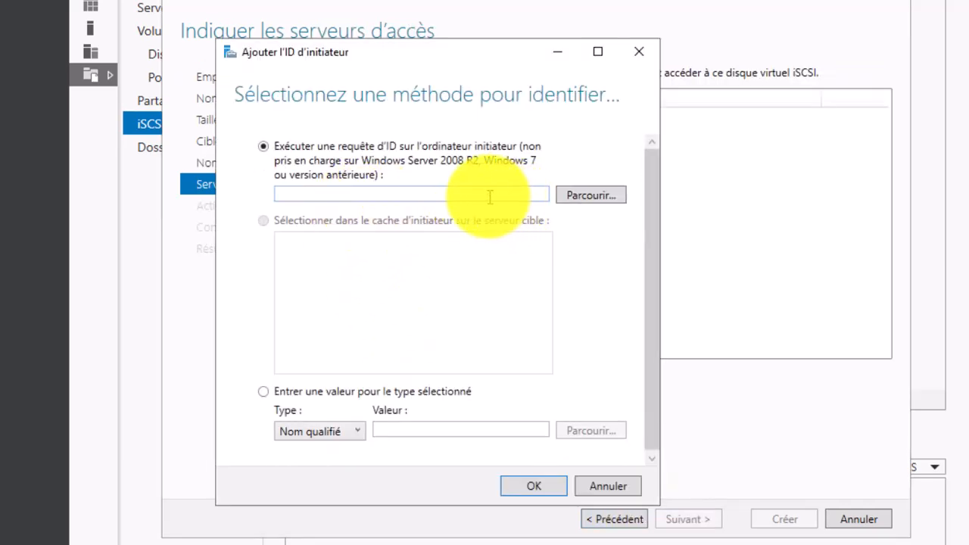
click(575, 197)
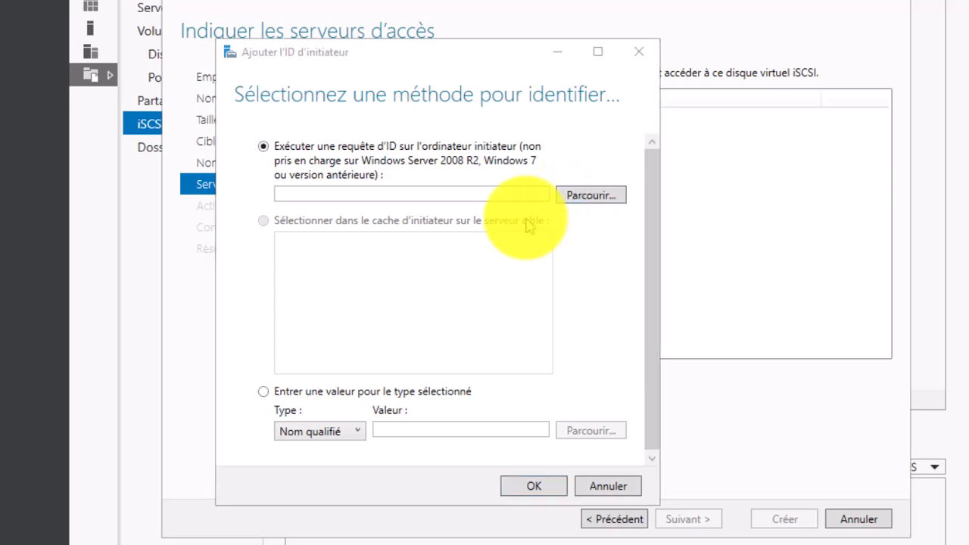
click(649, 272)
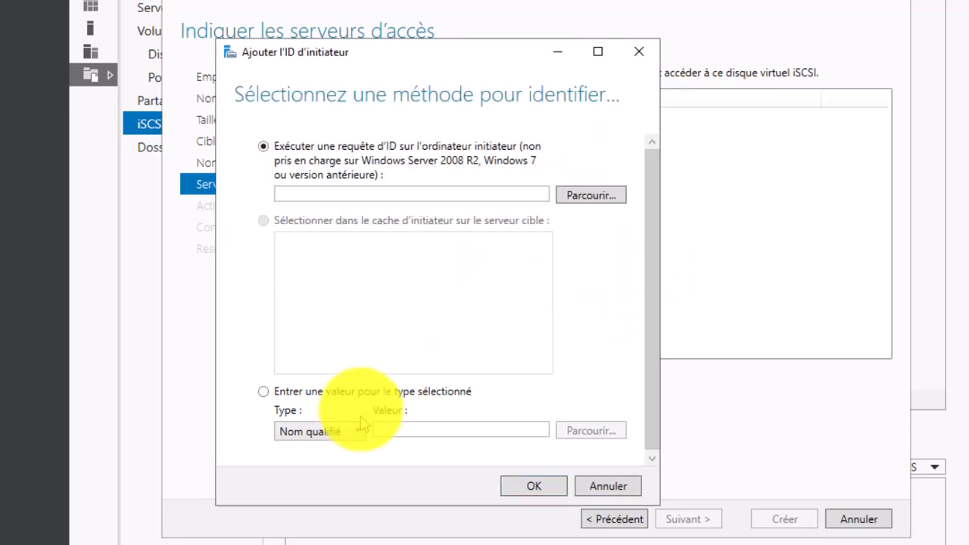
click(344, 393)
click(357, 431)
click(322, 486)
click(413, 431)
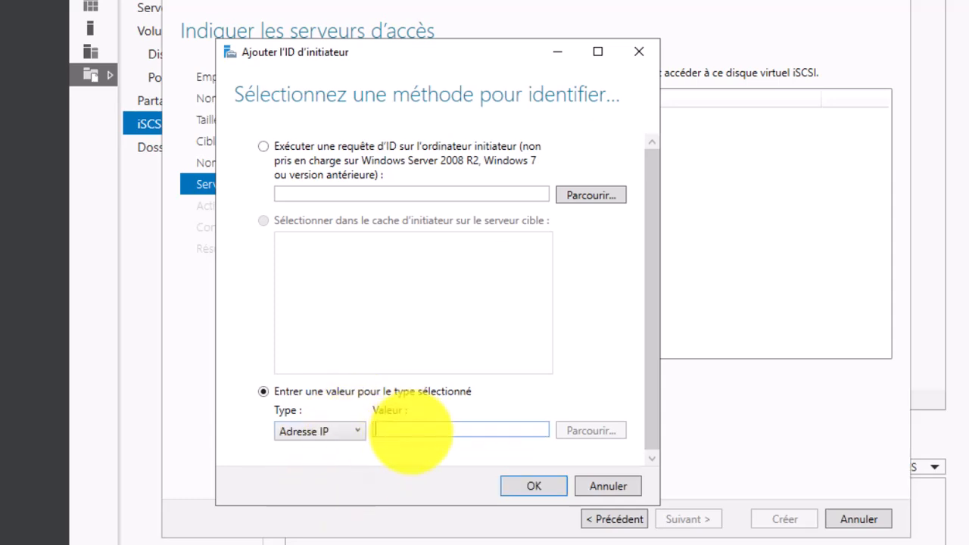
text(192)
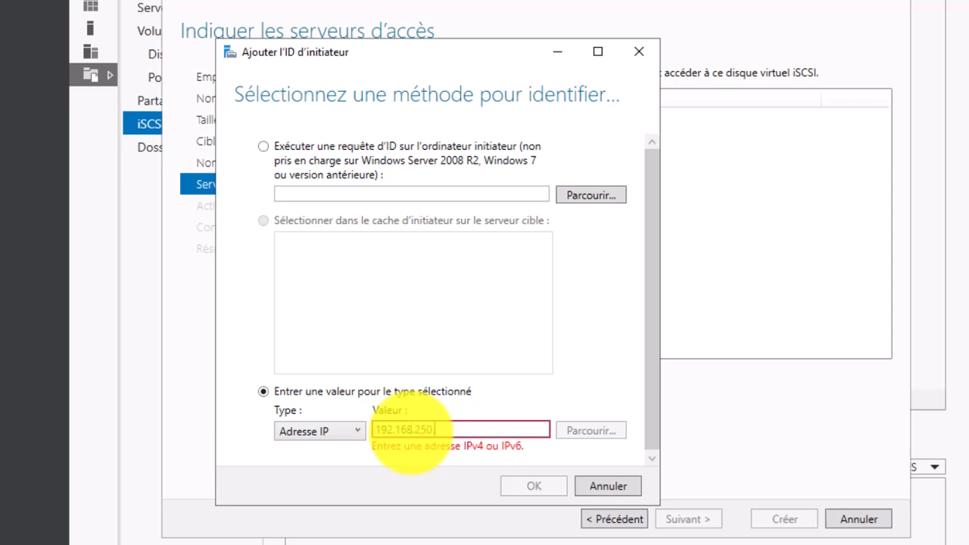
text(.168.250.6)
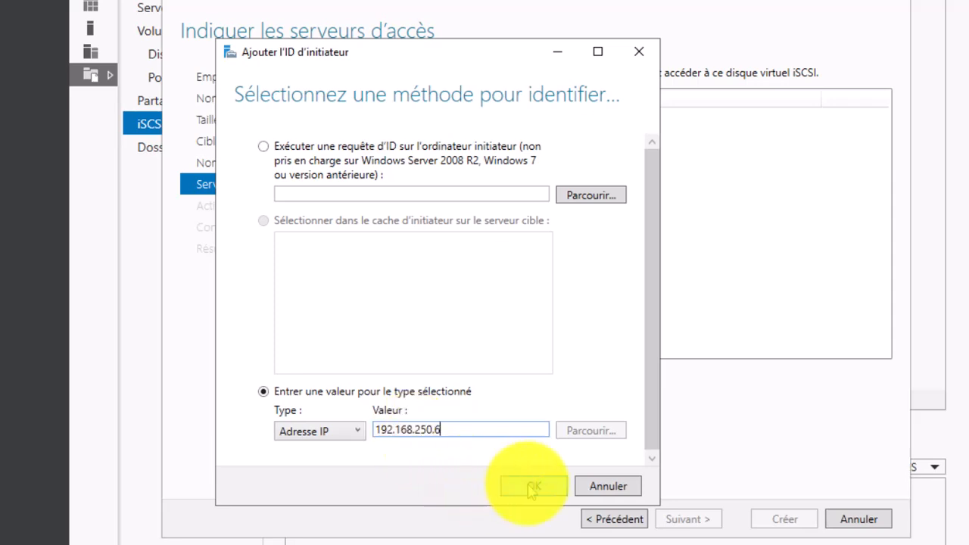
click(532, 488)
- Add a second initiator identified by the IP address 192.168.250.7 to the access servers
click(385, 374)
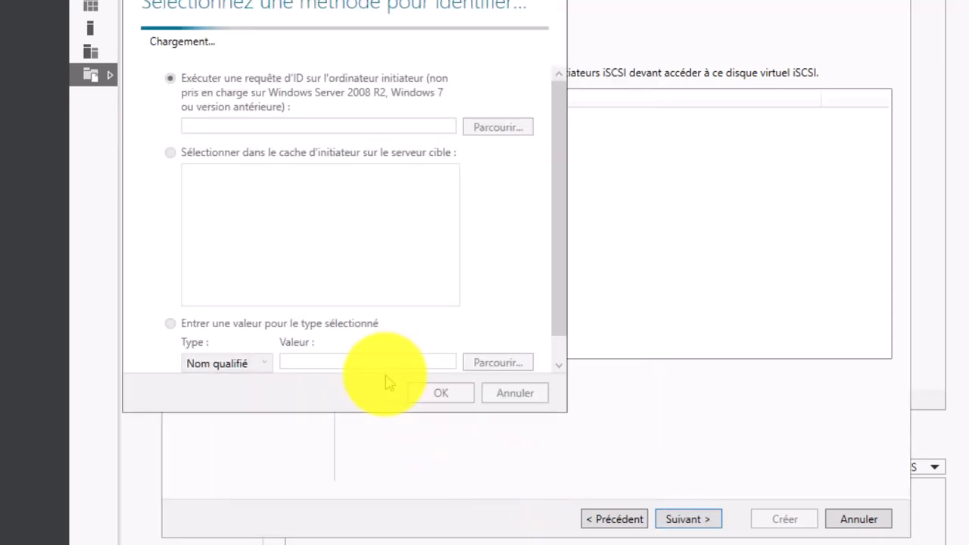
click(265, 338)
click(213, 391)
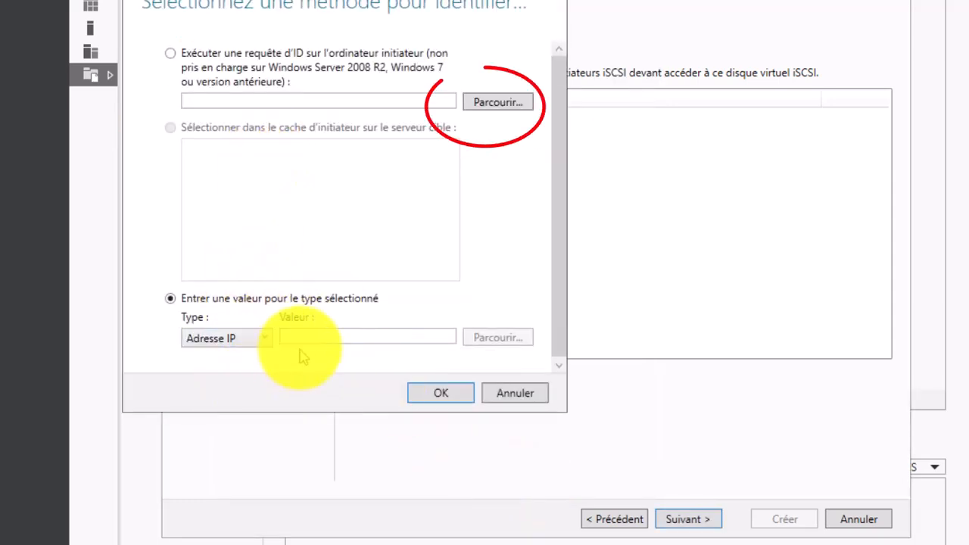
click(315, 335)
text(192)
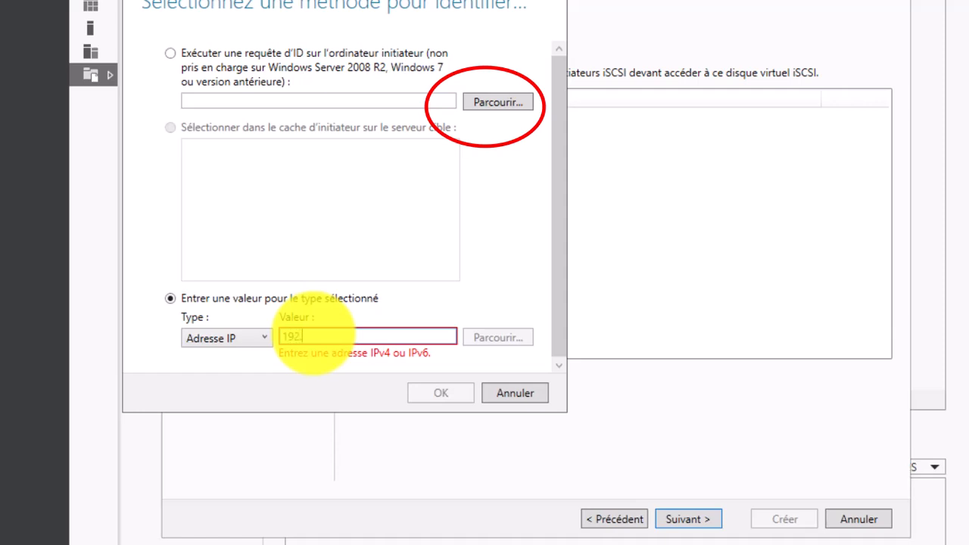
text(.168.250.7)
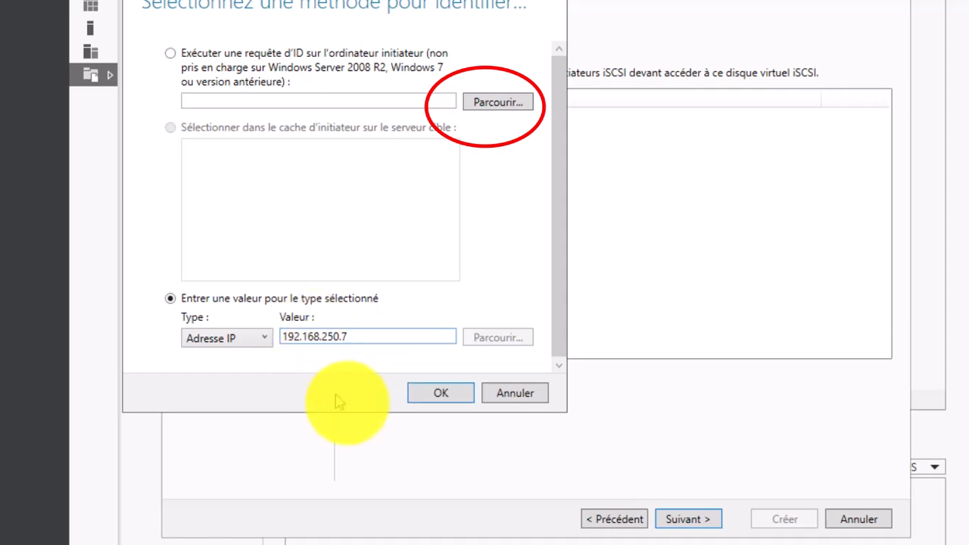
click(435, 392)
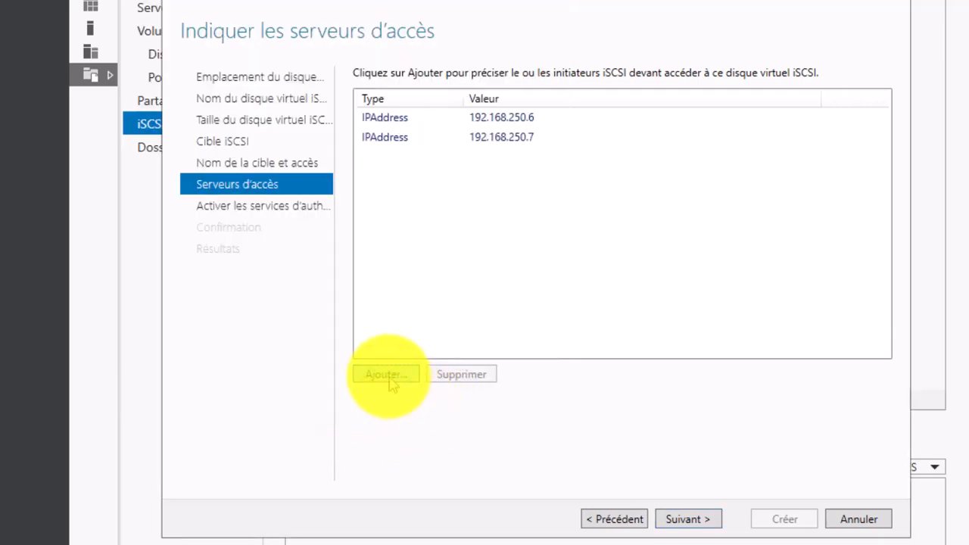
- Add an initiator of the qualified name type with the value 192.168.250.9 to the access servers
click(388, 375)
click(368, 382)
text(192.168.250.9)
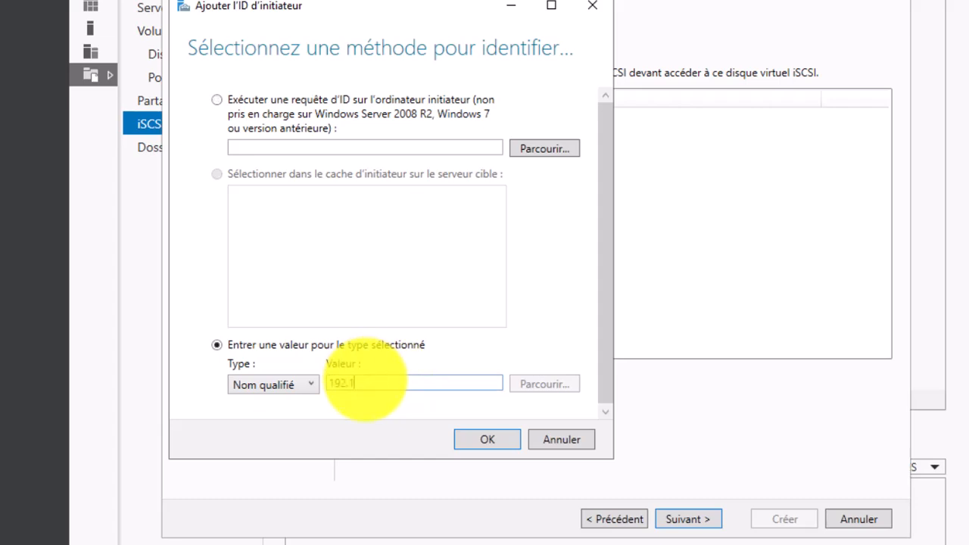
click(485, 442)
- Add another initiator identified by the IP address 192.168.250.10 to the access servers
click(389, 375)
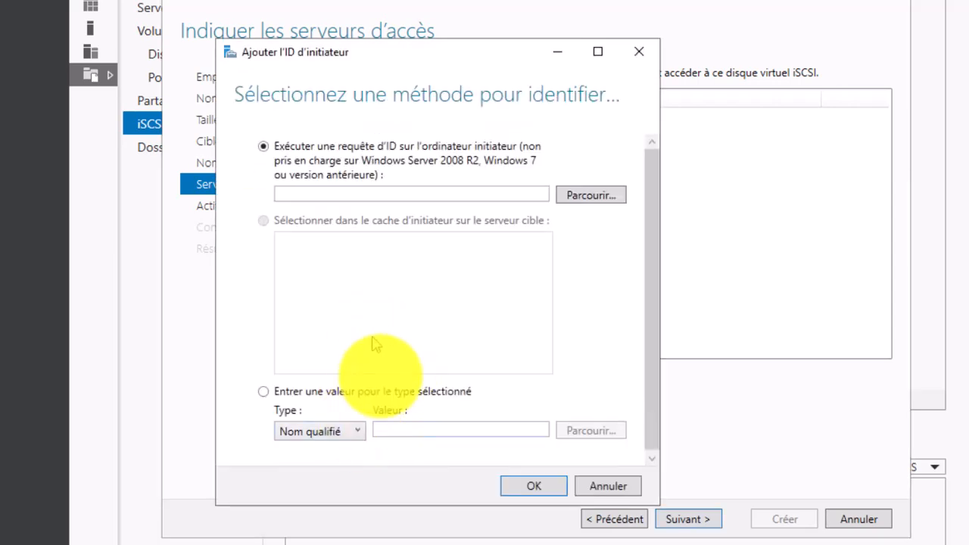
click(364, 438)
click(335, 484)
click(386, 428)
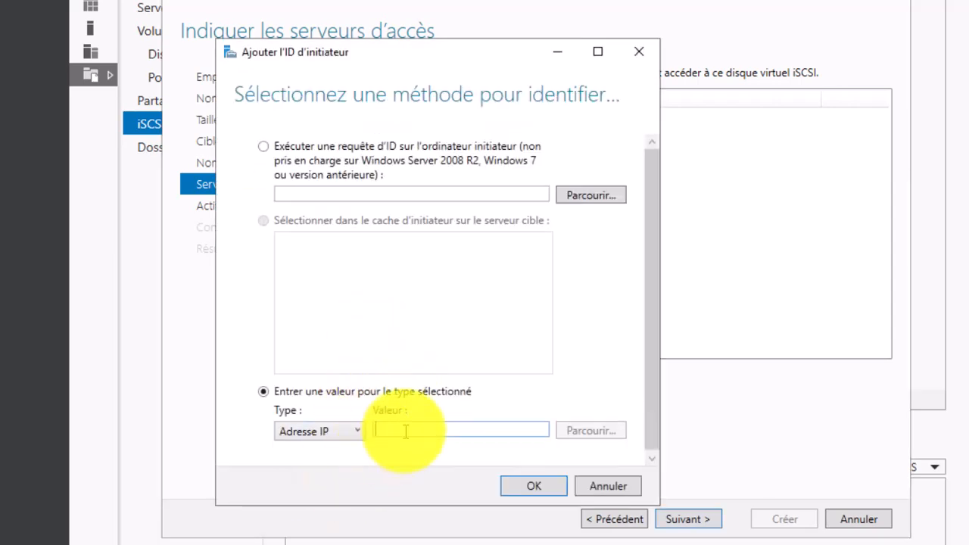
text(192)
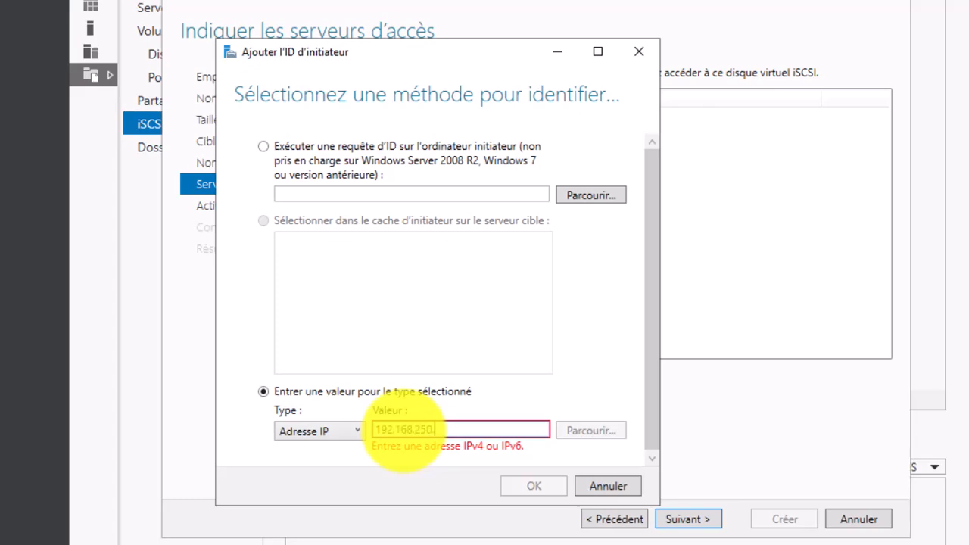
text(.168.250.10)
click(532, 487)
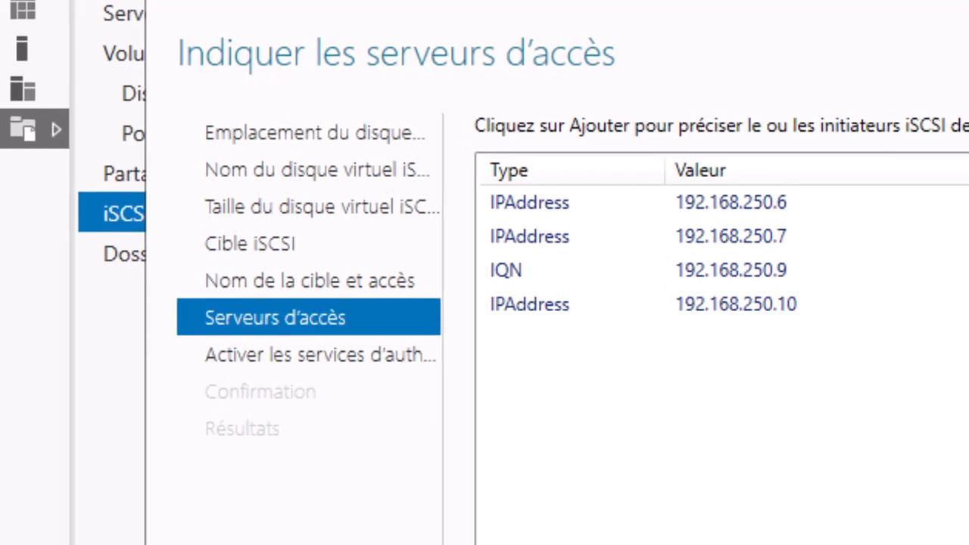
- Leave CHAP and reverse CHAP authentication disabled, create the iSCSI virtual disk with its target, and close the wizard
click(573, 492)
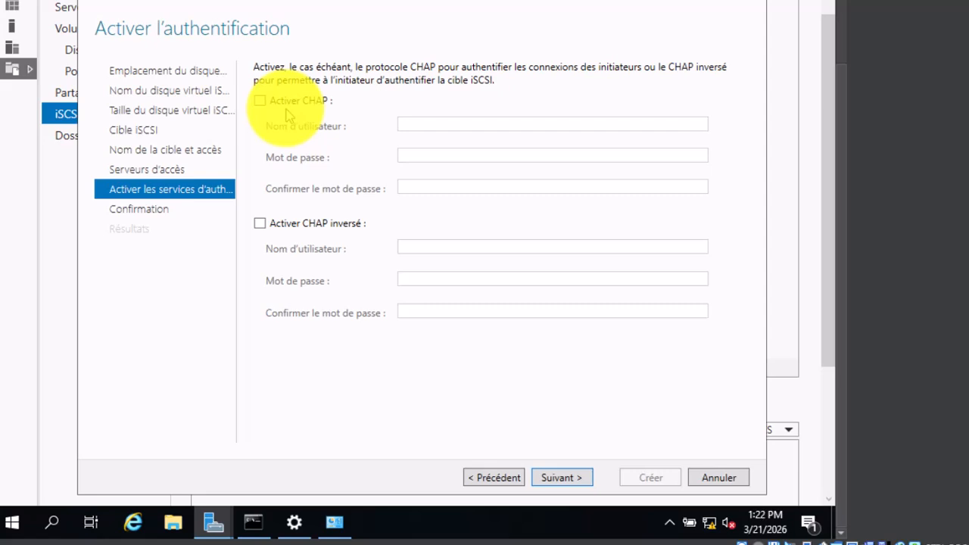
click(560, 477)
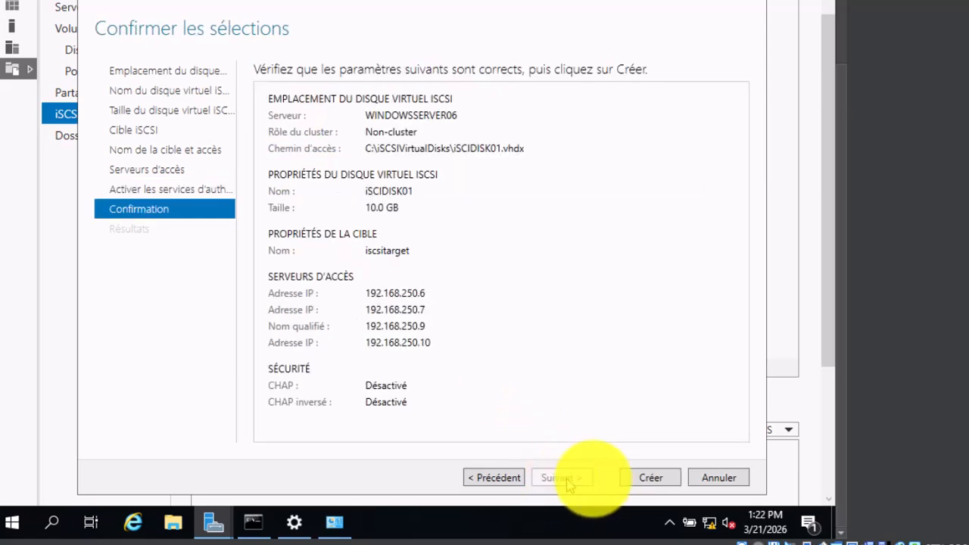
click(649, 478)
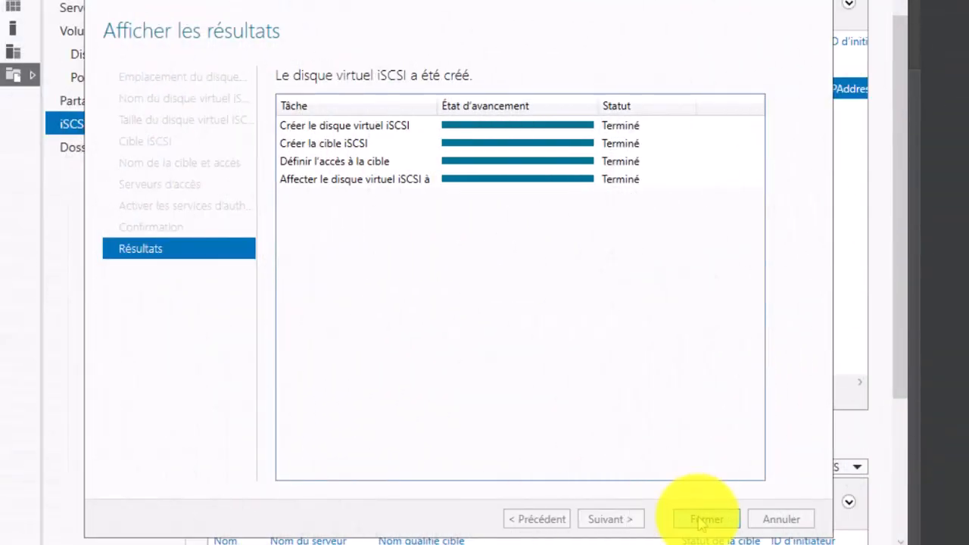
click(702, 519)
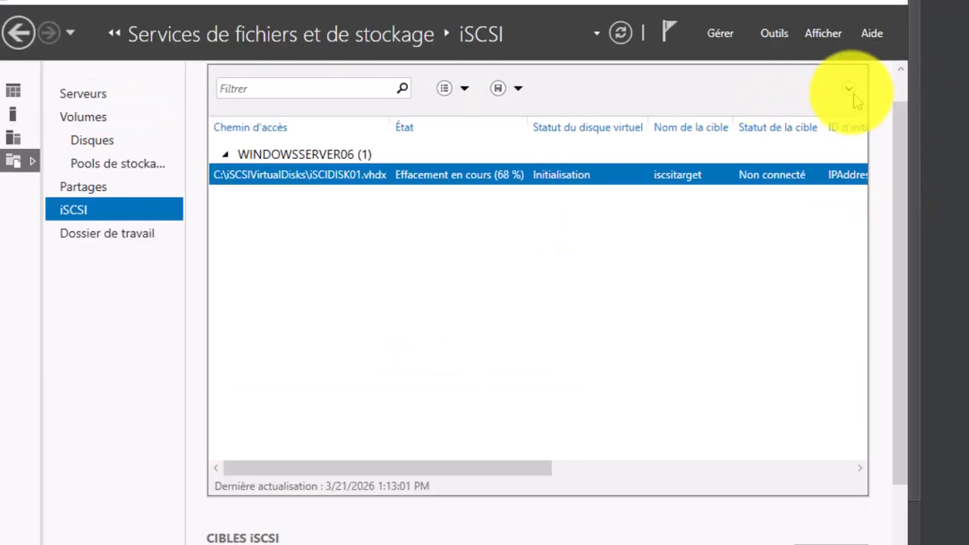
- Start another iSCSI virtual disk in the default location, name it QDisk01, and continue to its size settings
click(848, 89)
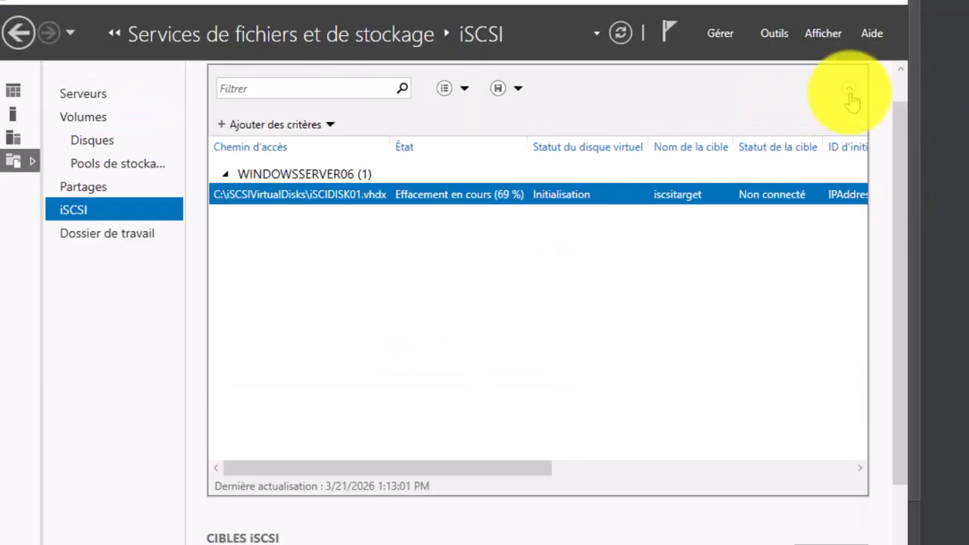
right_click(246, 226)
click(294, 240)
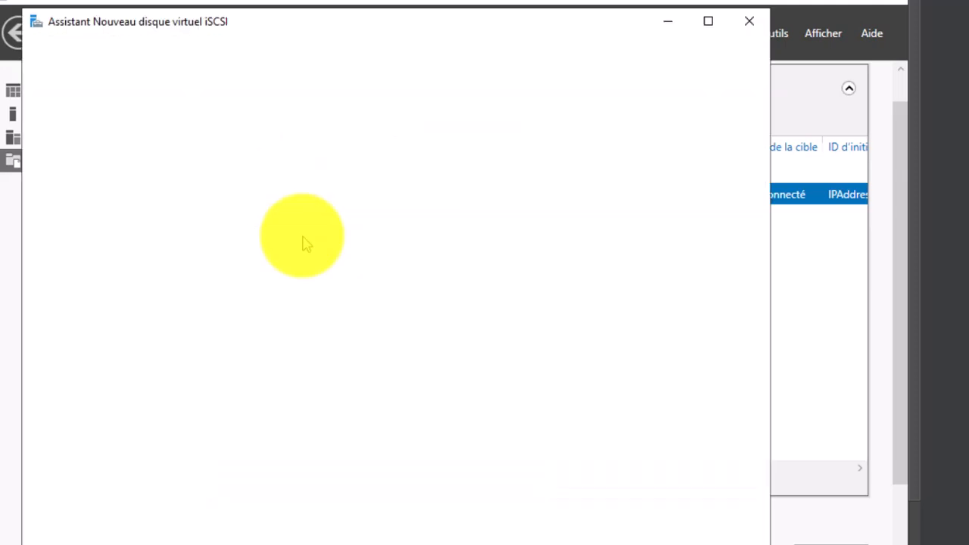
click(549, 537)
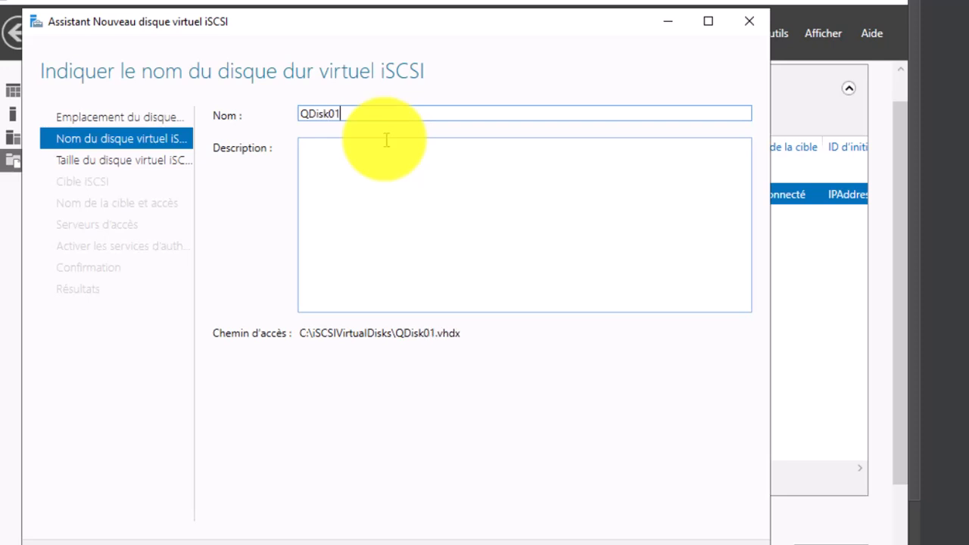
click(543, 534)
- Give QDisk01 a fixed size of 1 GB and continue to the target assignment
text(1)
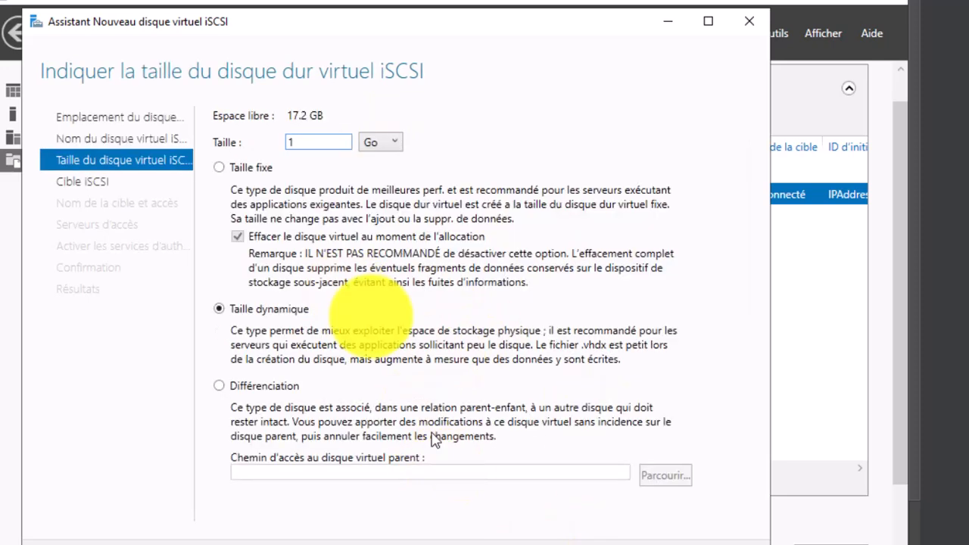
click(220, 168)
click(544, 534)
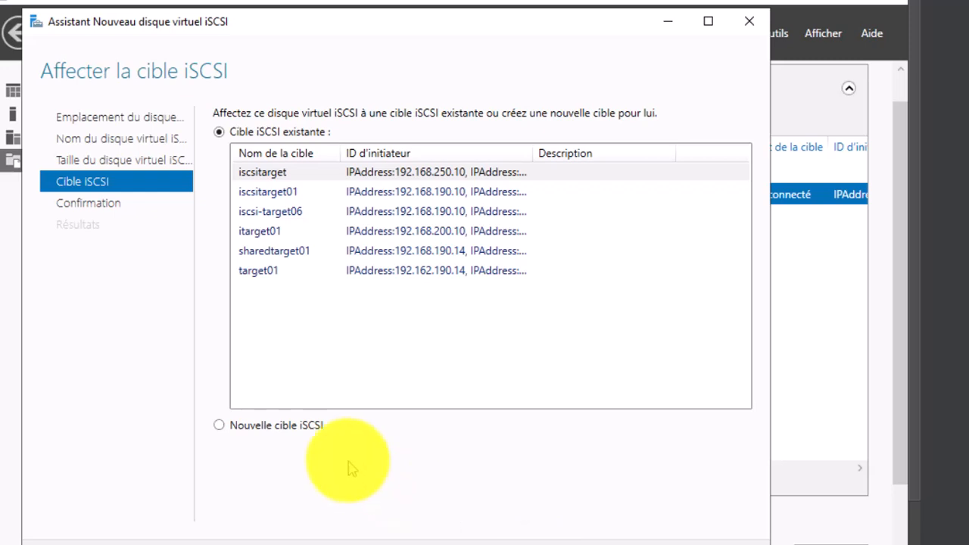
- Assign QDisk01 to the existing target iscsitarget, create the disk, and close the wizard
click(250, 172)
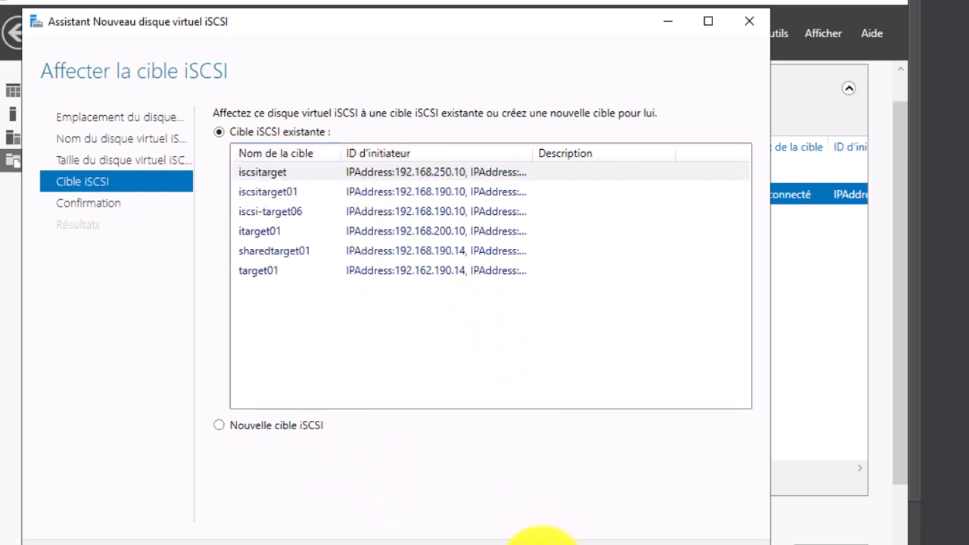
click(544, 535)
click(628, 538)
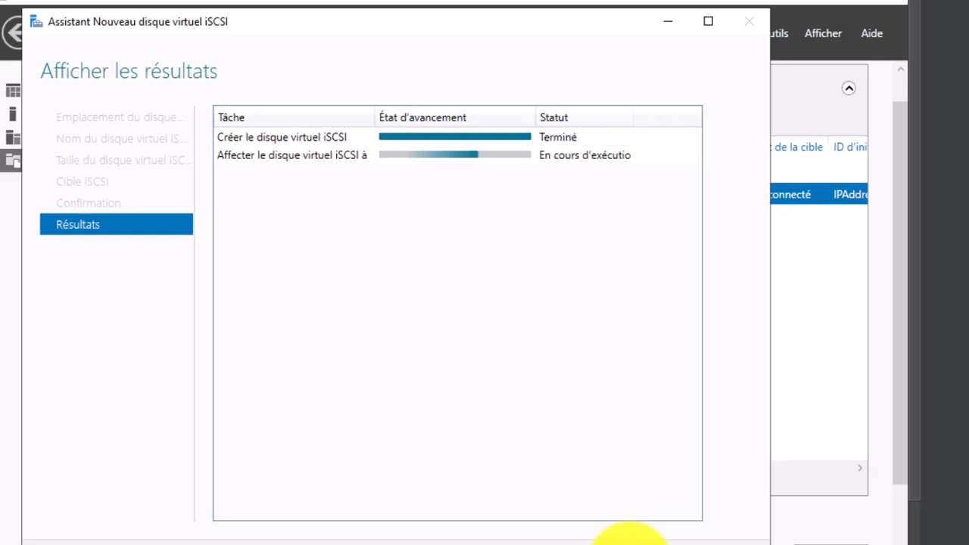
click(628, 536)
- Switch to File Explorer and check the virtual disk files in the iSCSIVirtualDisks folder on drive C:
scroll(594, 450, down, 3)
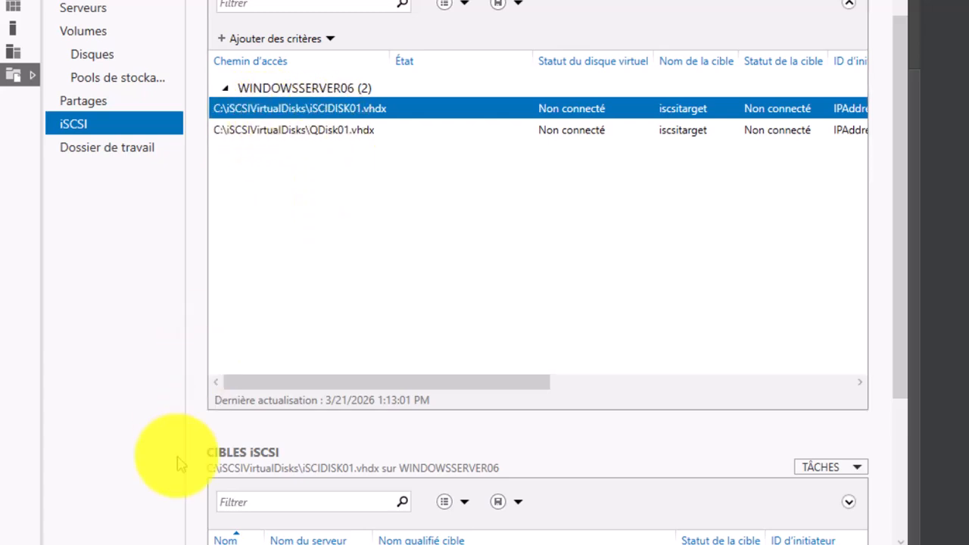
key(super+e)
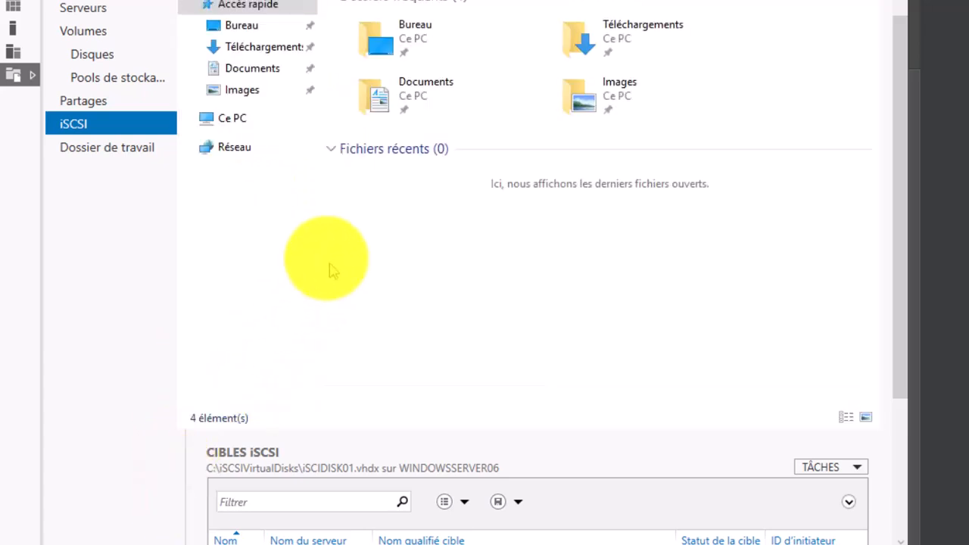
click(239, 122)
click(663, 271)
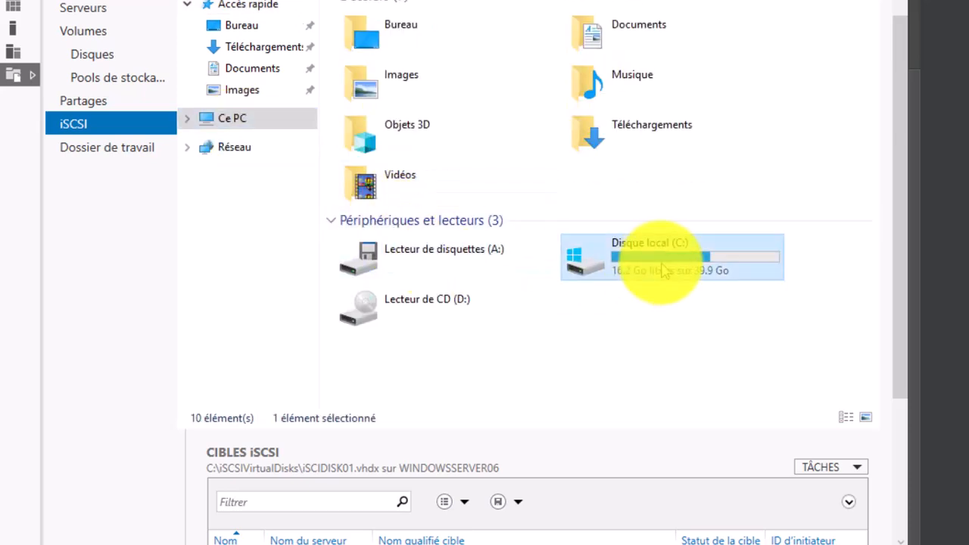
double_click(663, 271)
double_click(405, 34)
click(395, 35)
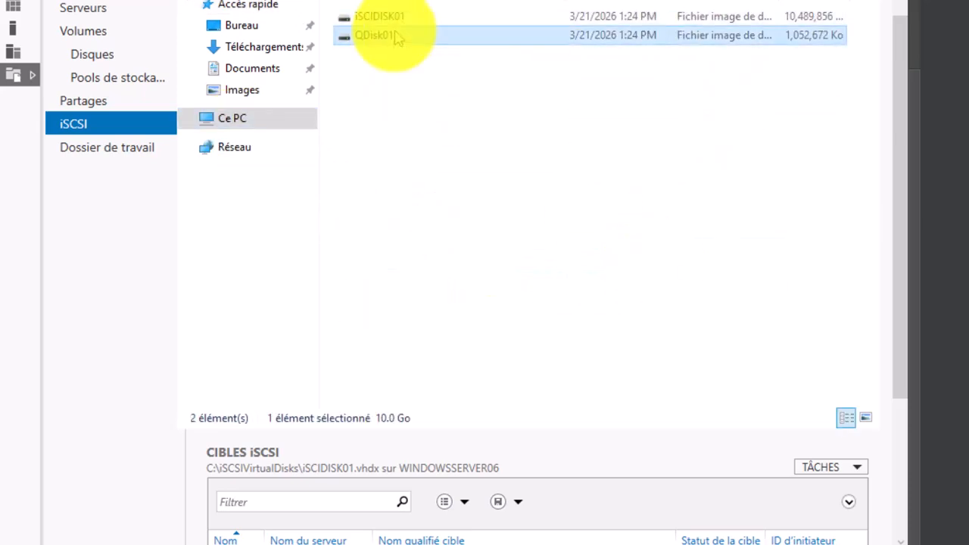
click(414, 110)
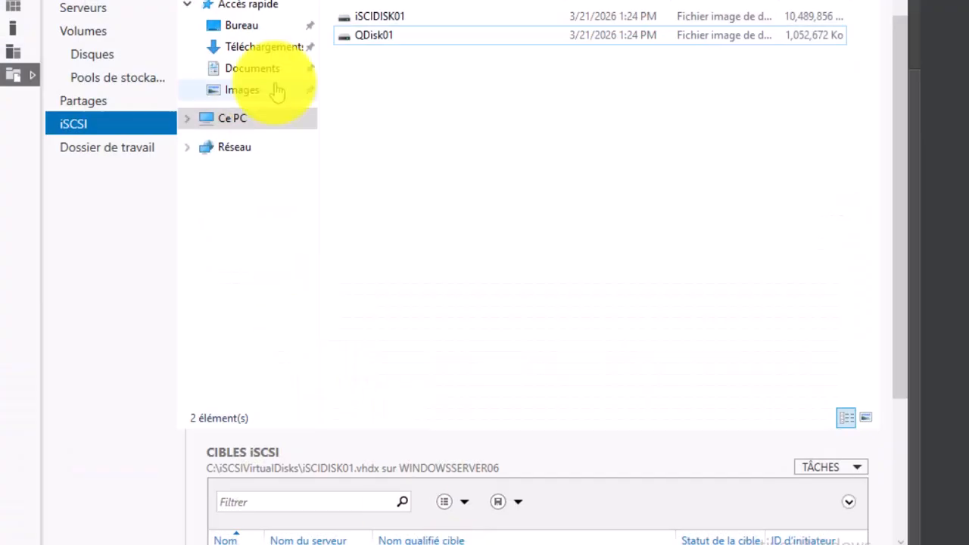